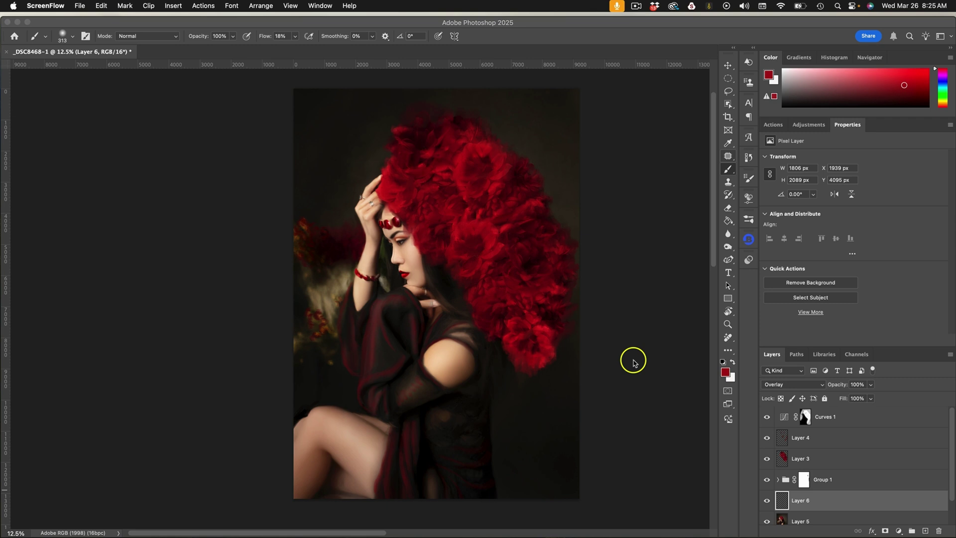
# Step: Switch from the Brush to the Smudge tool in the toolbar
pyautogui.click(728, 233)
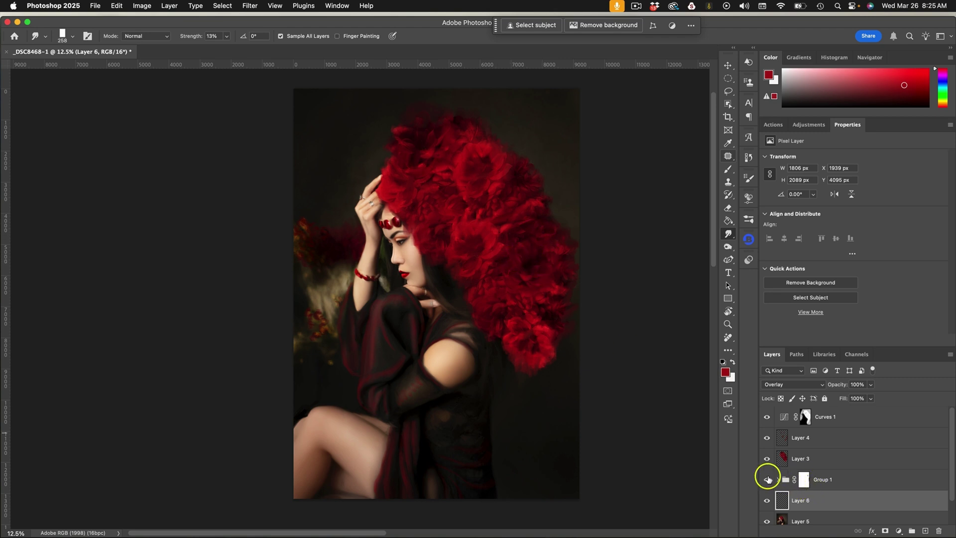
# Step: Hide Group 1, Layer 3, Layer 4 and Curves 1, then bring back only Group 1's flowers
pyautogui.moveTo(767, 479); pyautogui.dragTo(767, 417)
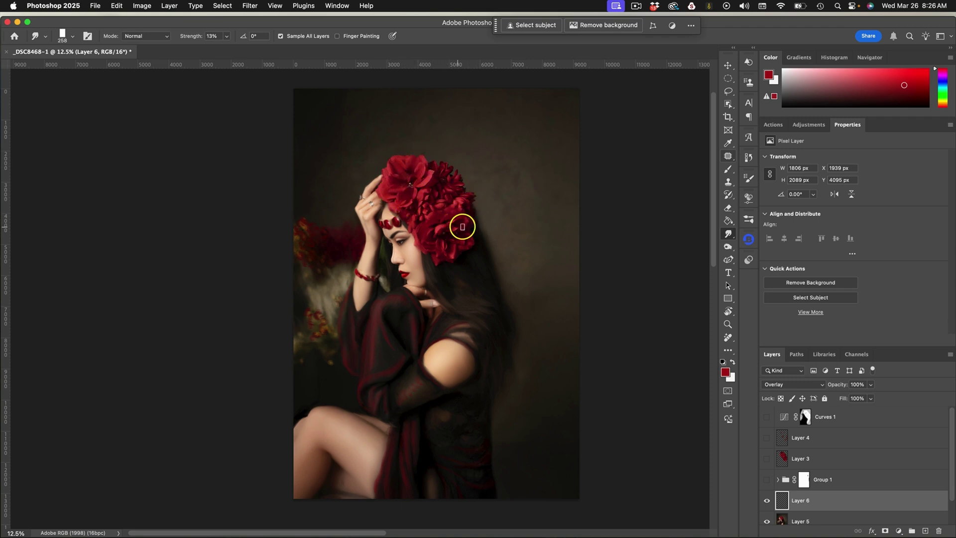
pyautogui.click(767, 480)
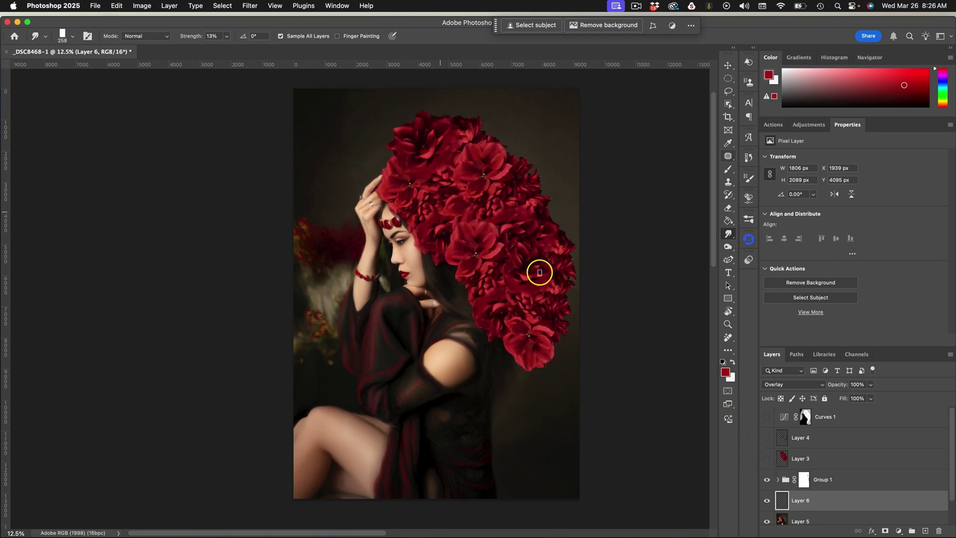
# Step: Compare Group 1's flower layers (Layer 1 and its copies) by hiding and reshowing each
pyautogui.click(777, 479)
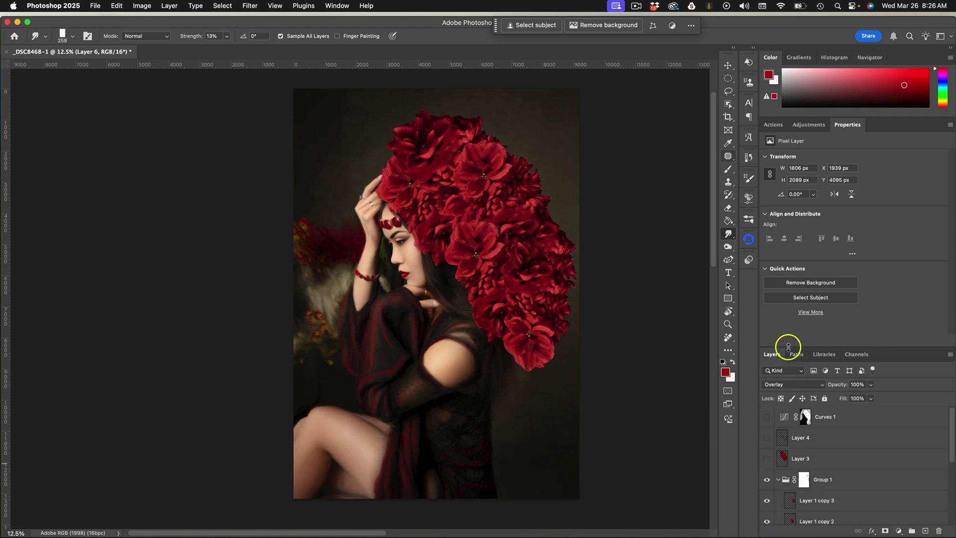
pyautogui.moveTo(786, 348); pyautogui.dragTo(778, 166)
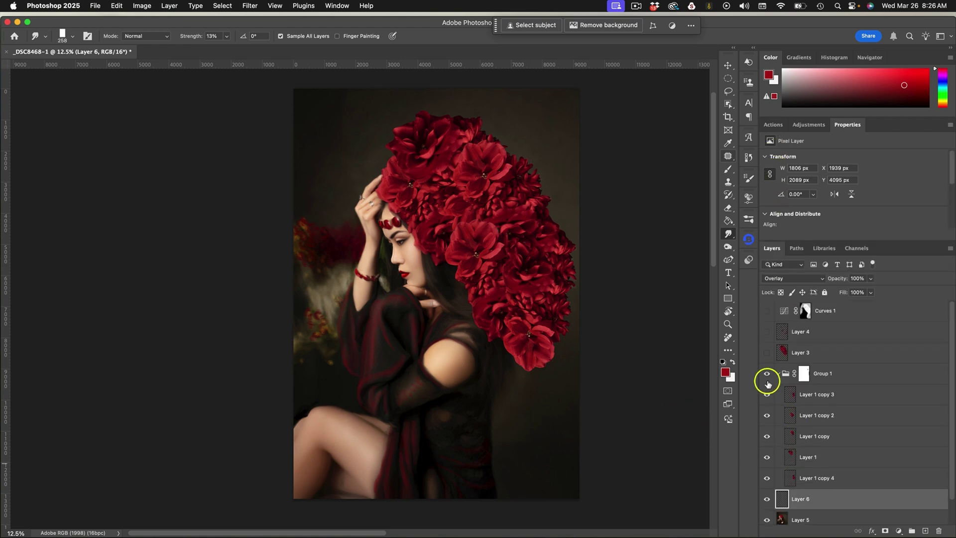
pyautogui.click(767, 393)
pyautogui.click(768, 416)
pyautogui.click(766, 436)
pyautogui.click(767, 457)
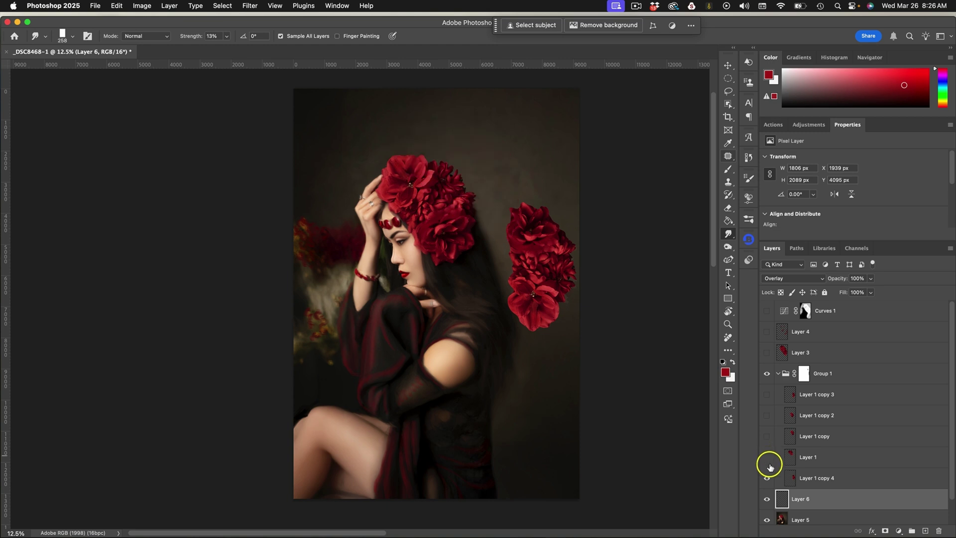
pyautogui.click(768, 477)
pyautogui.click(766, 457)
pyautogui.click(767, 435)
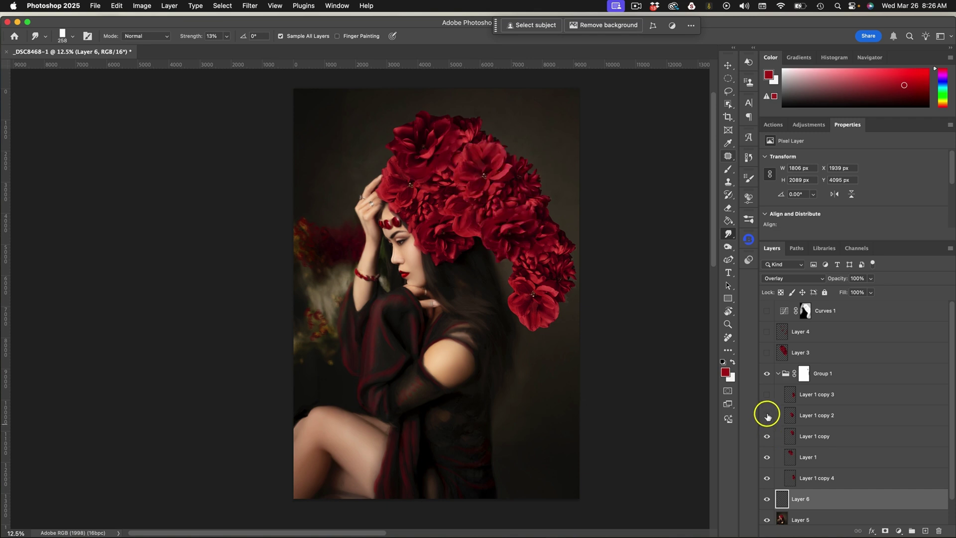
pyautogui.click(767, 415)
pyautogui.click(767, 394)
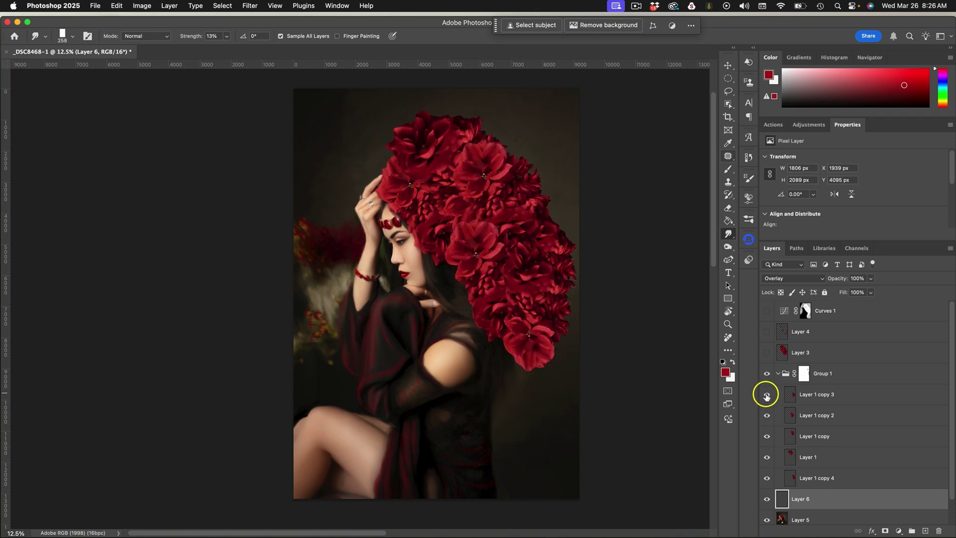
pyautogui.click(779, 373)
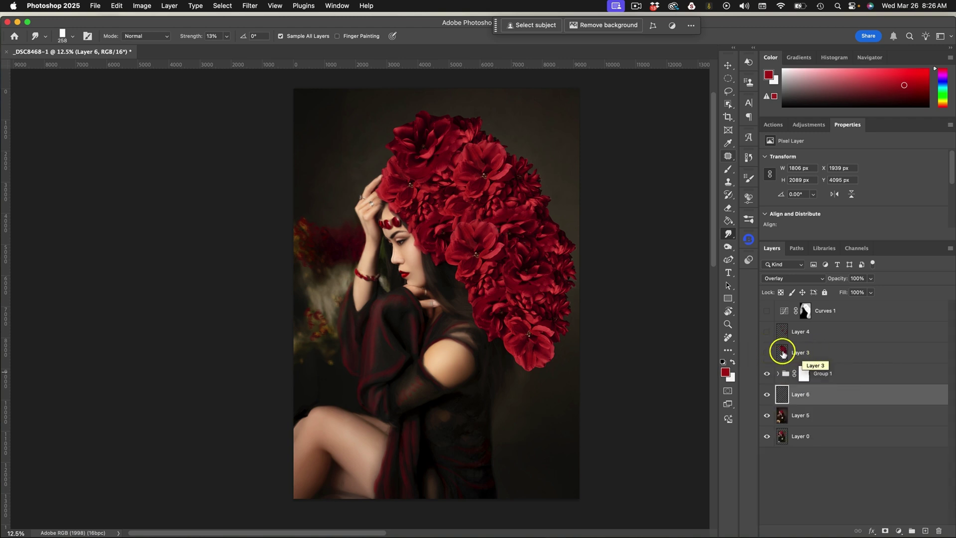
# Step: Preview Layer 3, Layer 4 and Curves 1, hide them again, and target Group 1's mask
pyautogui.click(767, 352)
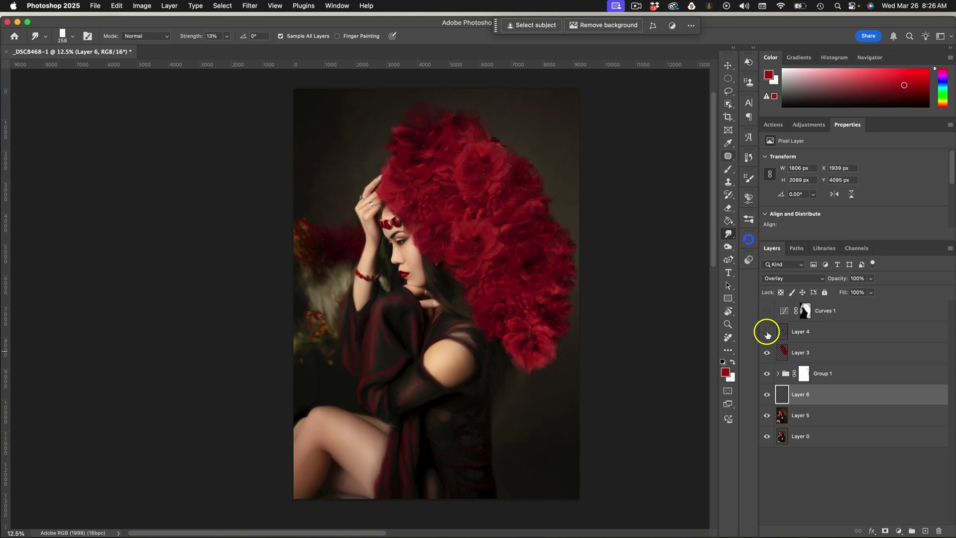
pyautogui.click(767, 332)
pyautogui.click(767, 311)
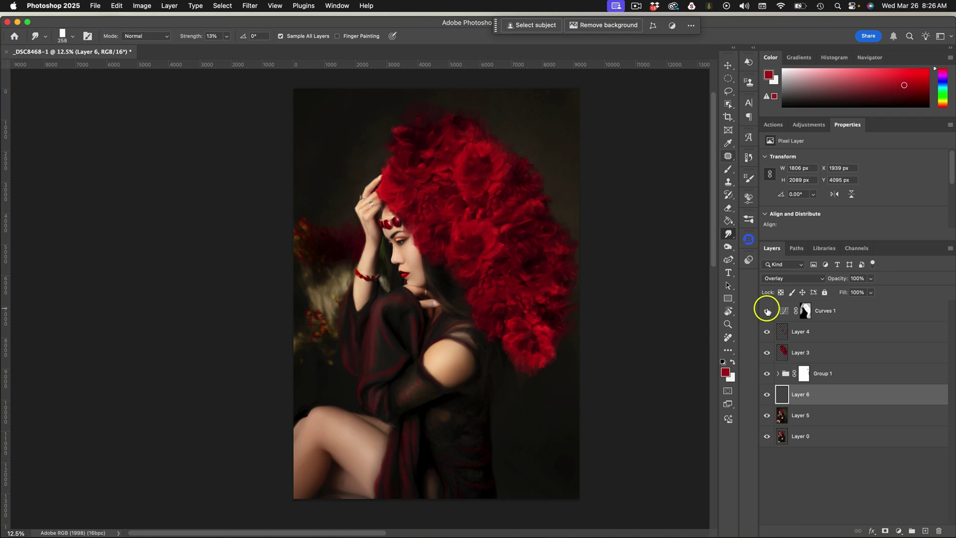
pyautogui.moveTo(767, 311); pyautogui.dragTo(768, 375)
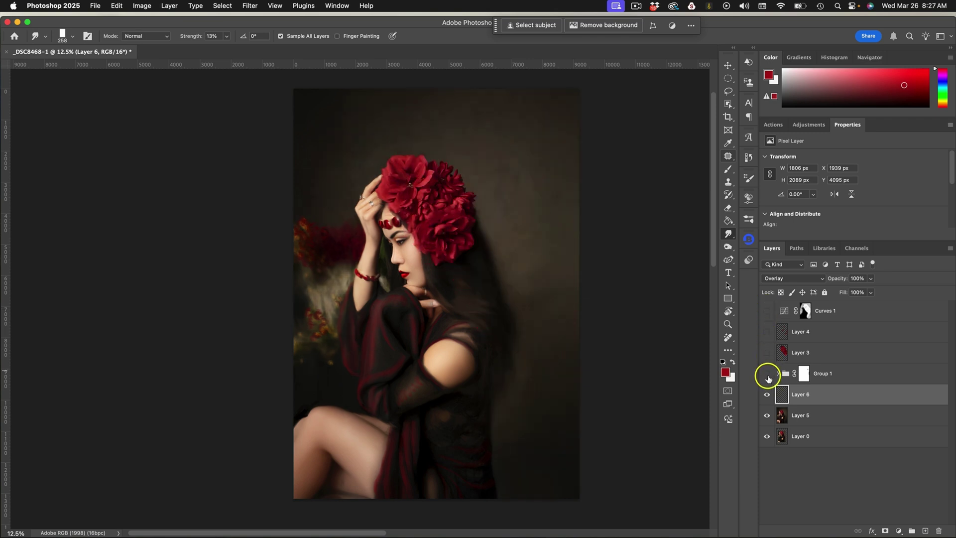
pyautogui.click(767, 375)
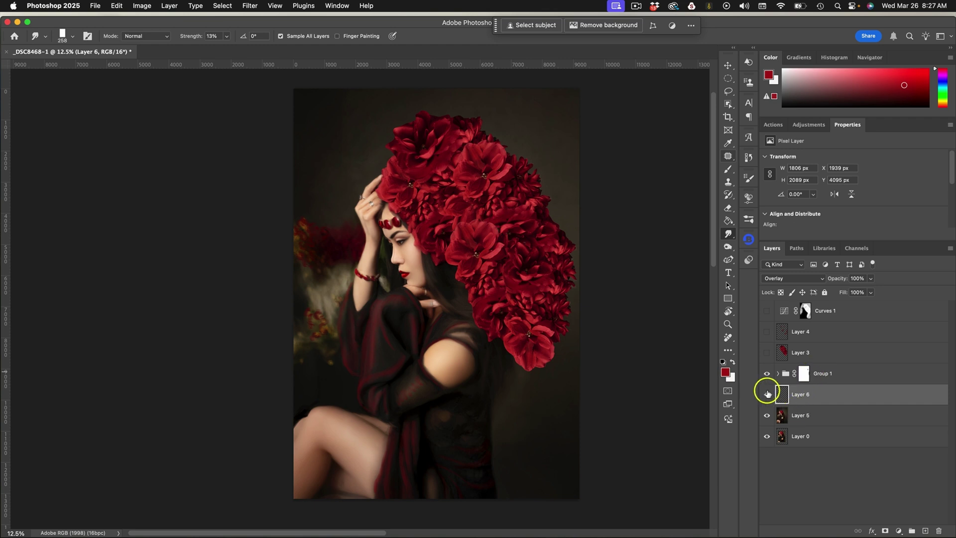
pyautogui.click(853, 375)
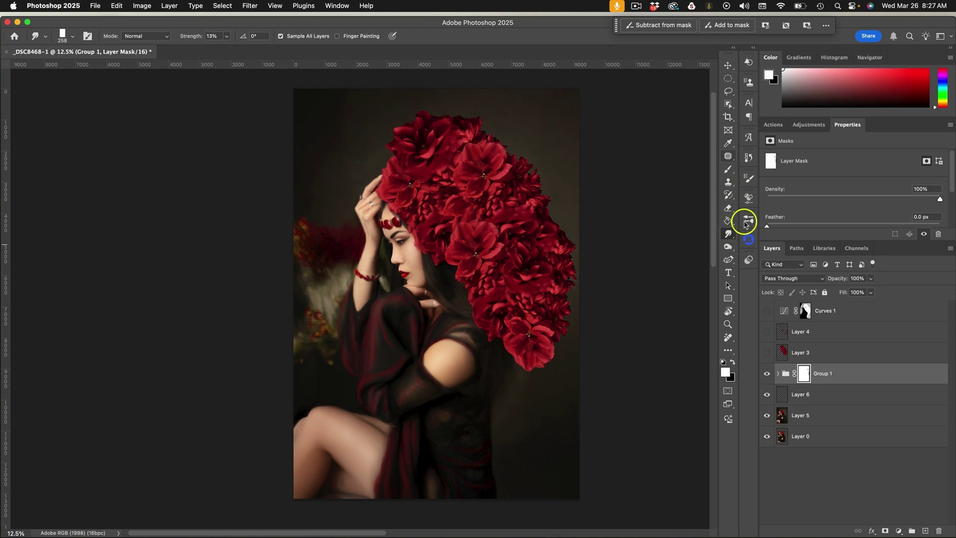
# Step: Set the smudge brush to NH Art Smudge from the NH-Smudge Brushes set
pyautogui.click(748, 218)
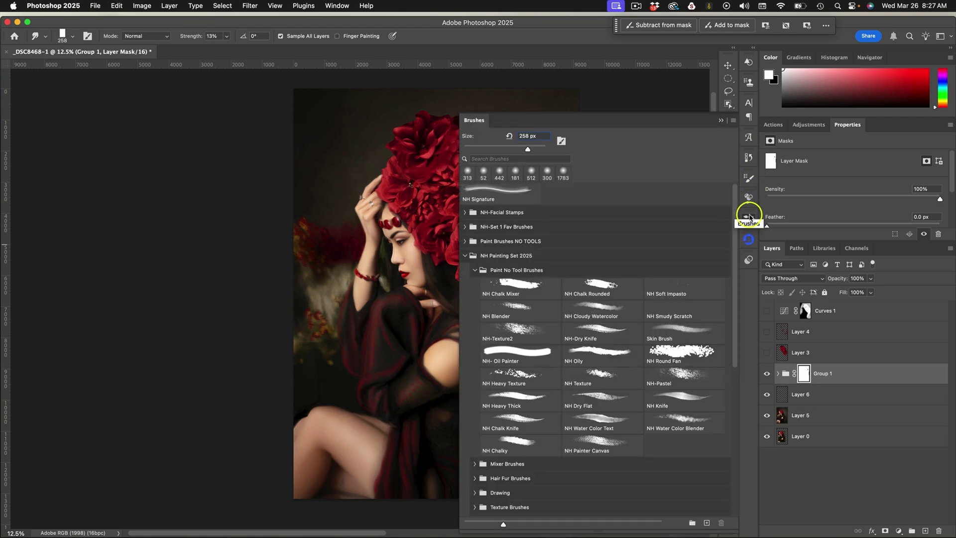
pyautogui.click(466, 255)
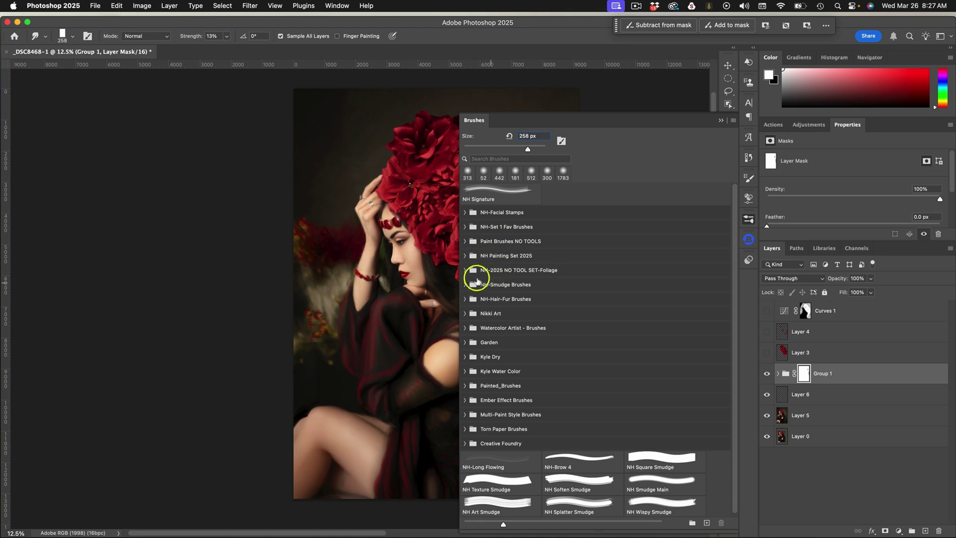
pyautogui.click(466, 282)
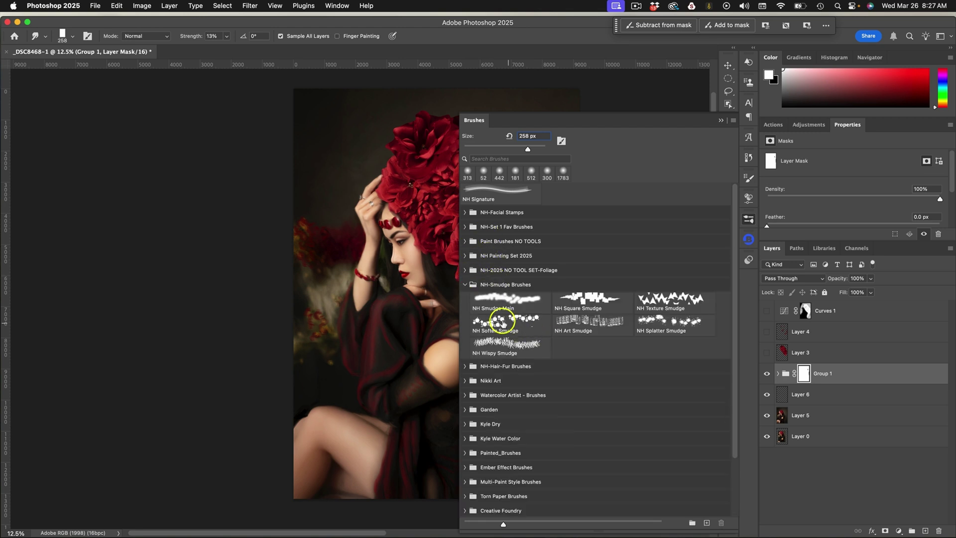
pyautogui.click(675, 331)
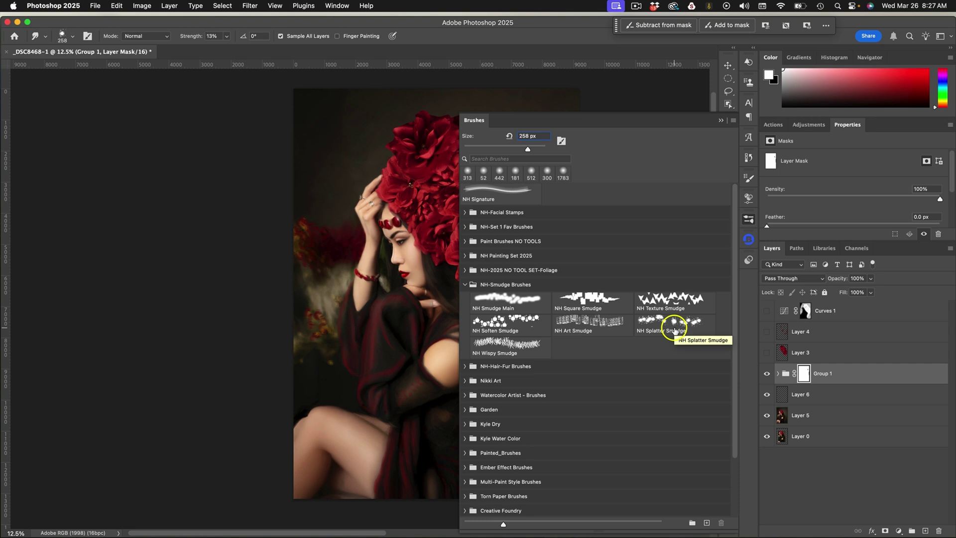
pyautogui.click(674, 331)
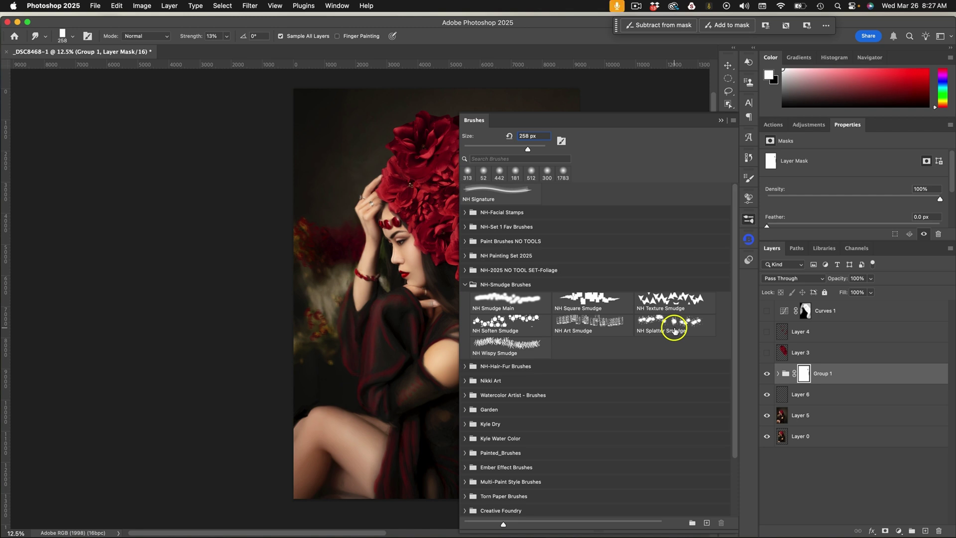
pyautogui.click(613, 317)
pyautogui.click(720, 120)
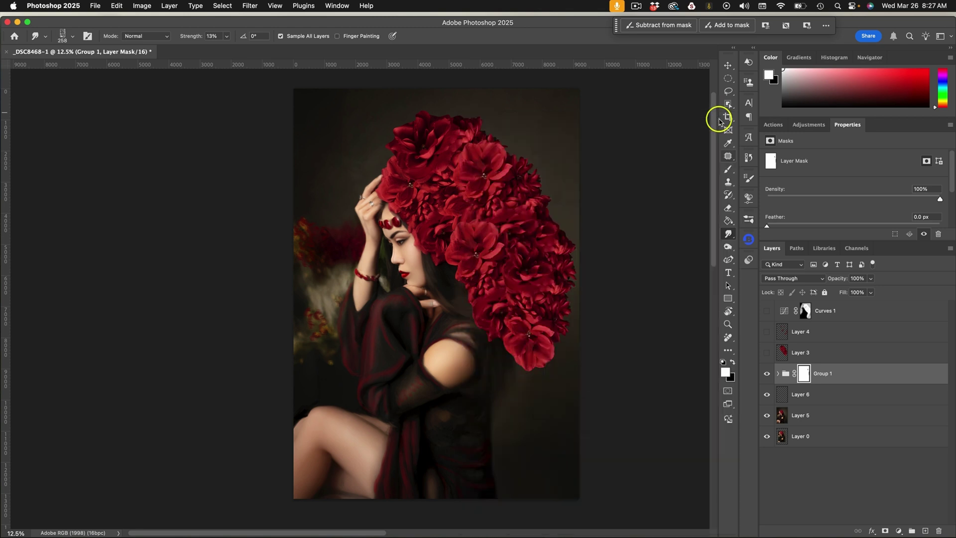
# Step: Add new Layer 7 above Group 1 and set smudge strength to 10%
pyautogui.click(925, 530)
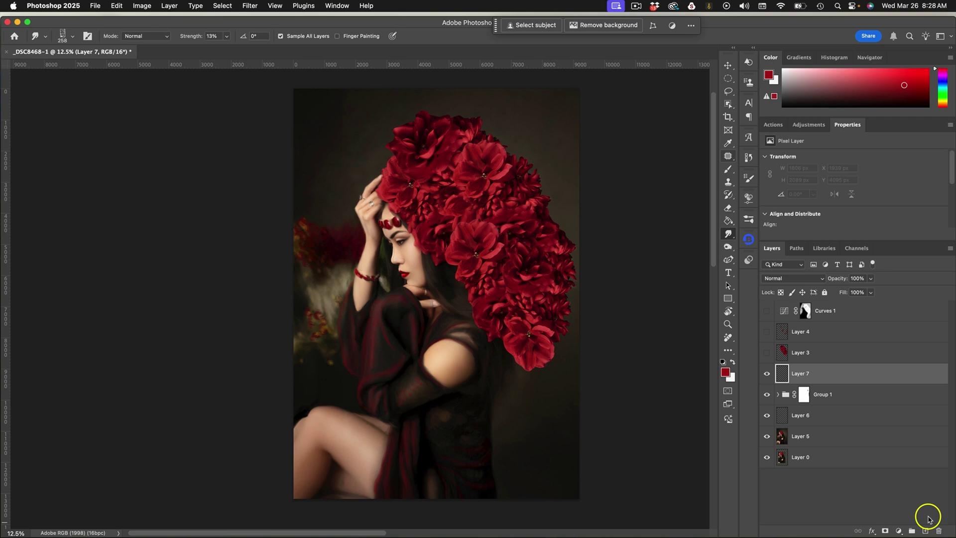
pyautogui.click(780, 373)
pyautogui.click(206, 36)
pyautogui.write('10')
pyautogui.press('Return')
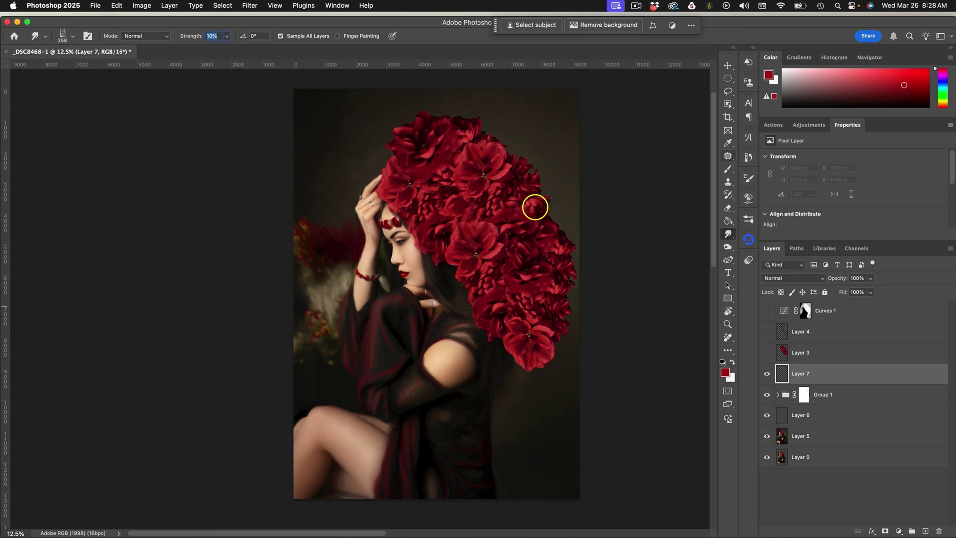
# Step: Zoom in and lightly smudge the headpiece's top edge into the background
pyautogui.press('super+equal')
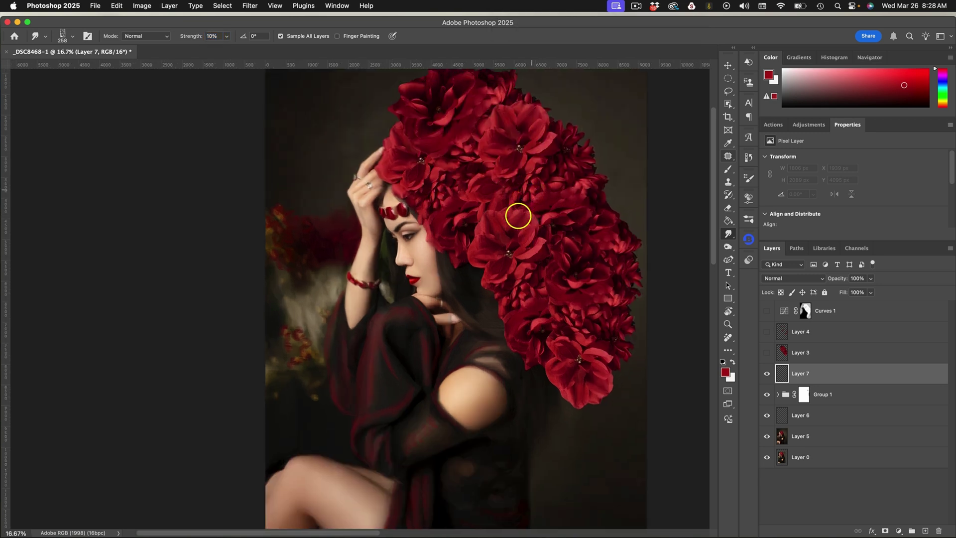
pyautogui.scroll(3, 510, 226)
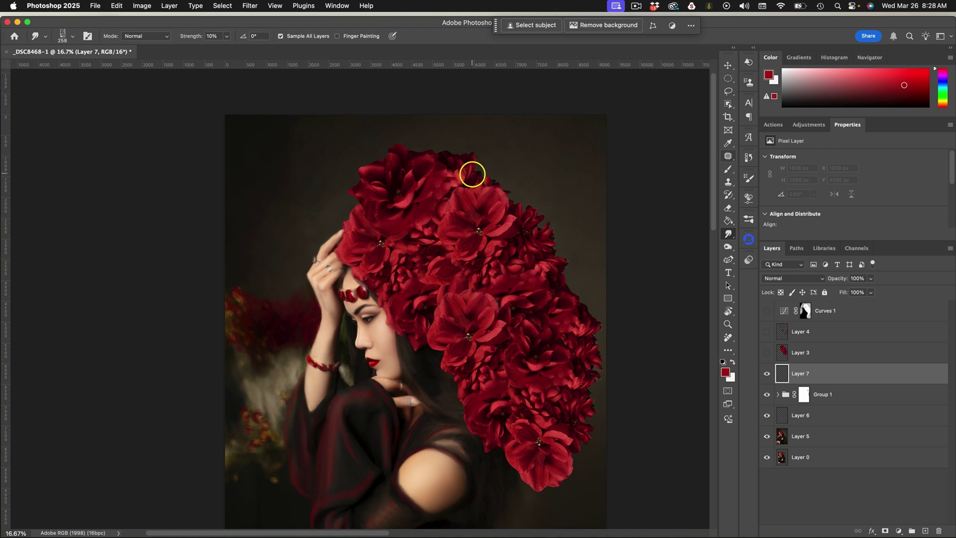
pyautogui.moveTo(486, 164); pyautogui.dragTo(488, 166)
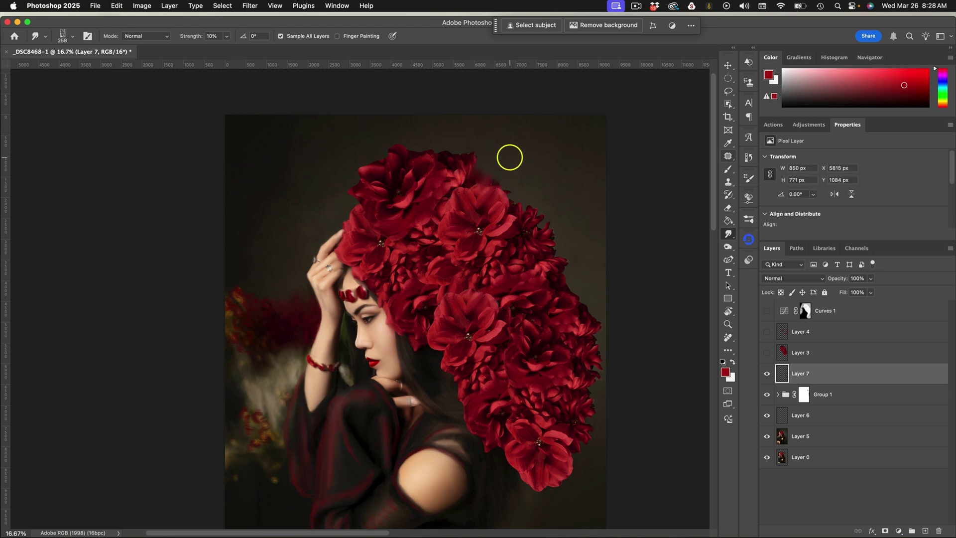
# Step: Smudge the upper petal edges into the dark background and over the dark gap
pyautogui.scroll(2, 509, 159)
pyautogui.scroll(5, 514, 188)
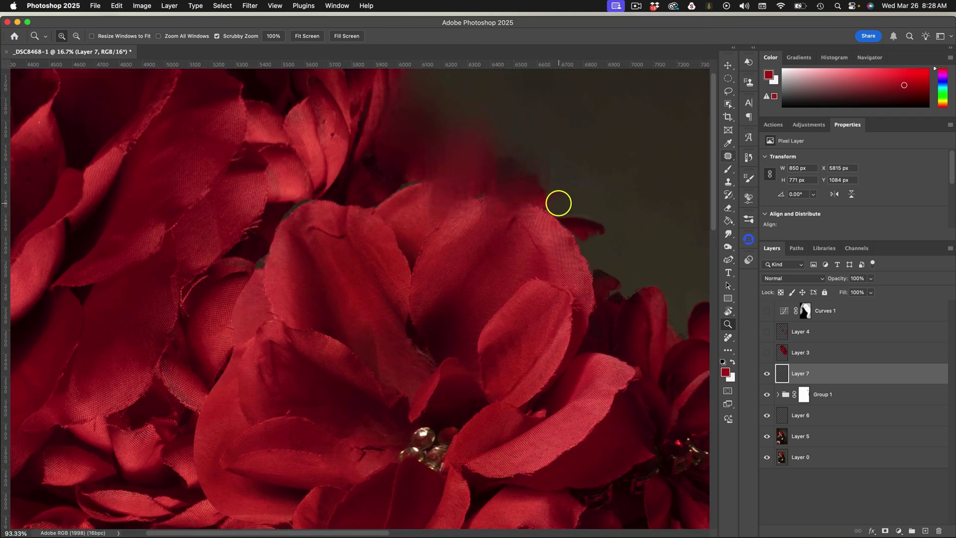
pyautogui.moveTo(561, 196); pyautogui.dragTo(507, 263)
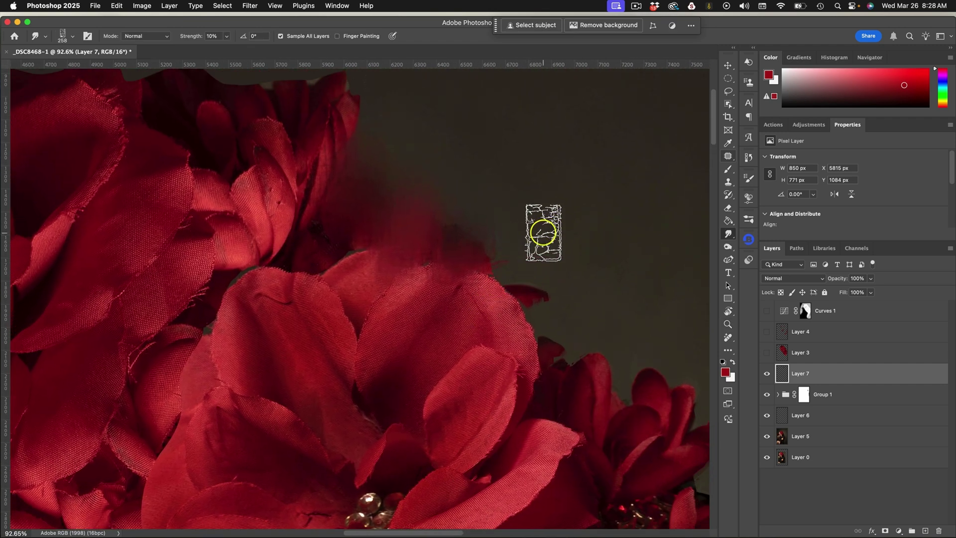
pyautogui.moveTo(540, 230); pyautogui.dragTo(537, 207)
pyautogui.moveTo(480, 267)
pyautogui.mouseDown()
pyautogui.moveTo(523, 273)
pyautogui.moveTo(502, 280)
pyautogui.moveTo(518, 250)
pyautogui.moveTo(510, 305)
pyautogui.mouseUp()
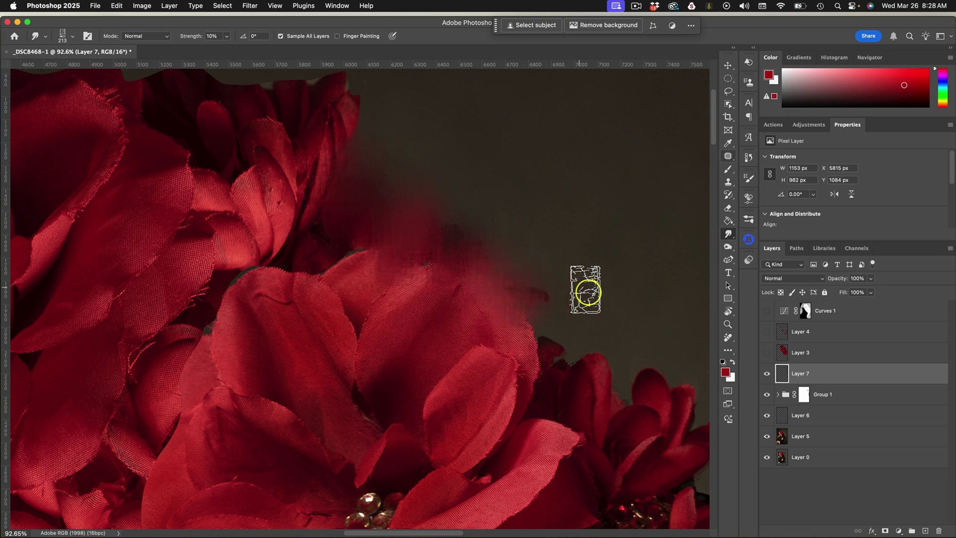
pyautogui.moveTo(589, 288)
pyautogui.mouseDown()
pyautogui.moveTo(540, 304)
pyautogui.moveTo(550, 342)
pyautogui.moveTo(486, 252)
pyautogui.moveTo(429, 260)
pyautogui.moveTo(458, 301)
pyautogui.moveTo(416, 313)
pyautogui.moveTo(357, 279)
pyautogui.moveTo(362, 256)
pyautogui.moveTo(331, 249)
pyautogui.mouseUp()
pyautogui.hscroll(-3, 388, 252)
pyautogui.scroll(-2, 388, 252)
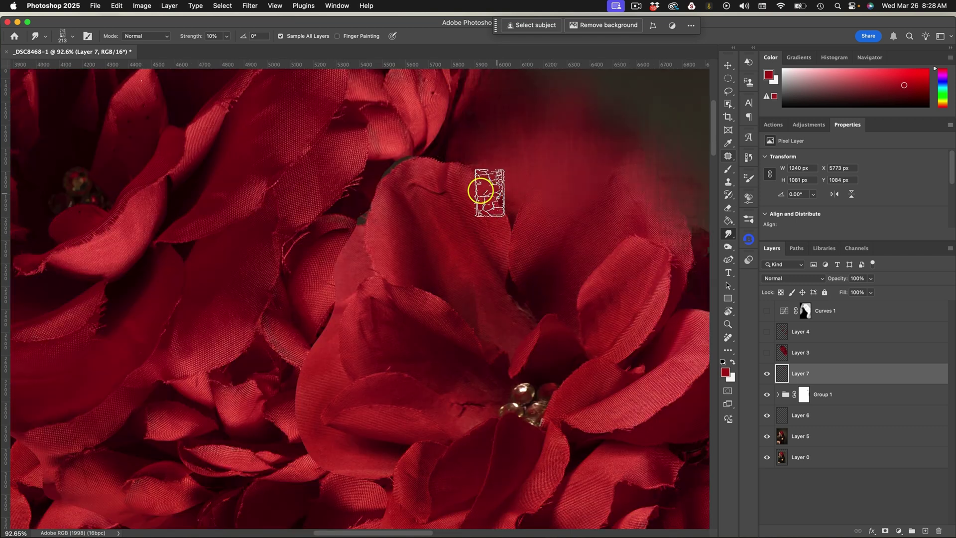
pyautogui.moveTo(380, 204)
pyautogui.mouseDown()
pyautogui.moveTo(423, 188)
pyautogui.moveTo(420, 160)
pyautogui.moveTo(320, 288)
pyautogui.moveTo(384, 335)
pyautogui.moveTo(380, 348)
pyautogui.mouseUp()
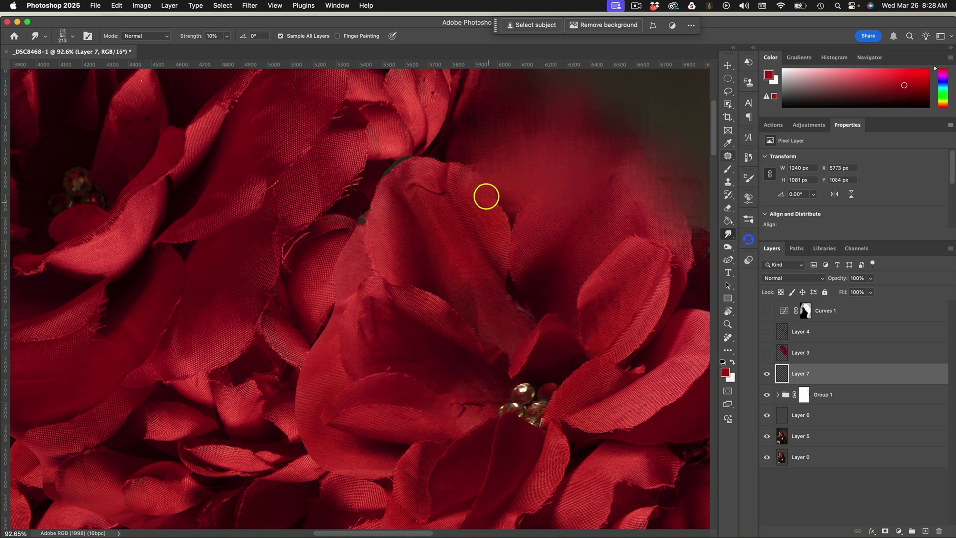
pyautogui.moveTo(486, 192); pyautogui.dragTo(519, 319)
pyautogui.moveTo(512, 191); pyautogui.dragTo(487, 301)
pyautogui.moveTo(463, 213)
pyautogui.mouseDown()
pyautogui.moveTo(506, 202)
pyautogui.moveTo(523, 238)
pyautogui.moveTo(506, 262)
pyautogui.moveTo(533, 299)
pyautogui.moveTo(483, 320)
pyautogui.moveTo(465, 352)
pyautogui.moveTo(443, 213)
pyautogui.moveTo(461, 230)
pyautogui.moveTo(371, 240)
pyautogui.moveTo(337, 219)
pyautogui.moveTo(324, 239)
pyautogui.moveTo(424, 273)
pyautogui.moveTo(481, 232)
pyautogui.mouseUp()
# Step: With a smaller brush, soften the frayed petal tip, its edge and the petal notch
pyautogui.hscroll(-5, 472, 286)
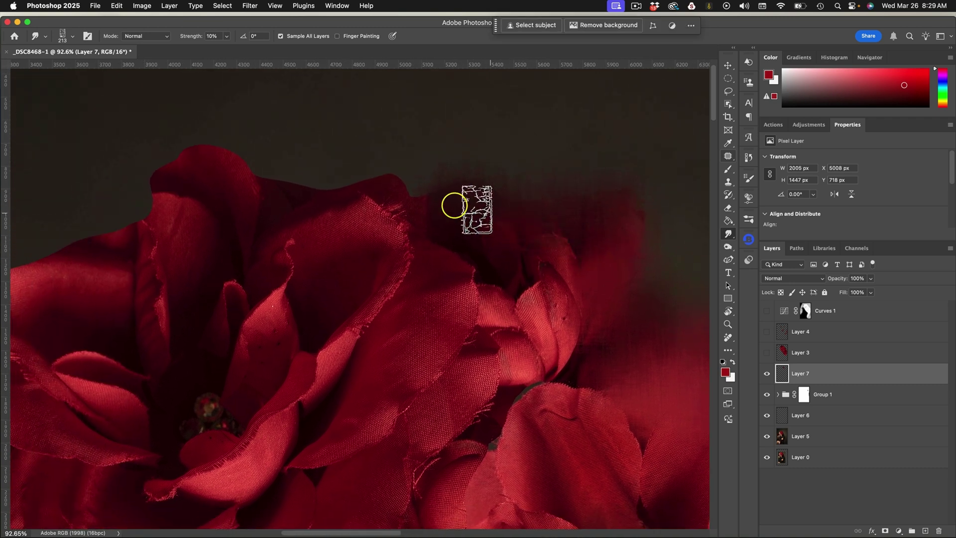
pyautogui.moveTo(417, 205)
pyautogui.mouseDown()
pyautogui.moveTo(382, 171)
pyautogui.moveTo(342, 192)
pyautogui.moveTo(274, 192)
pyautogui.moveTo(506, 260)
pyautogui.moveTo(506, 219)
pyautogui.moveTo(486, 192)
pyautogui.moveTo(532, 199)
pyautogui.moveTo(522, 181)
pyautogui.moveTo(627, 258)
pyautogui.moveTo(568, 269)
pyautogui.moveTo(585, 301)
pyautogui.moveTo(544, 295)
pyautogui.moveTo(572, 336)
pyautogui.moveTo(566, 374)
pyautogui.moveTo(532, 384)
pyautogui.moveTo(552, 402)
pyautogui.moveTo(523, 335)
pyautogui.moveTo(491, 368)
pyautogui.moveTo(496, 309)
pyautogui.moveTo(462, 292)
pyautogui.mouseUp()
pyautogui.press('[')
pyautogui.press('[')
pyautogui.press('[')
pyautogui.press('[')
pyautogui.moveTo(399, 283); pyautogui.dragTo(345, 283)
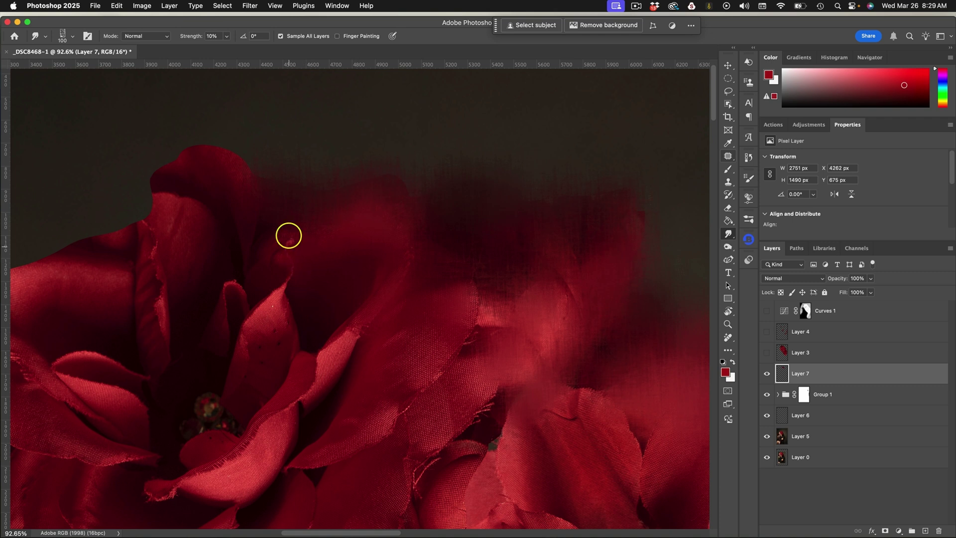
pyautogui.moveTo(282, 299)
pyautogui.mouseDown()
pyautogui.moveTo(293, 289)
pyautogui.moveTo(290, 336)
pyautogui.moveTo(365, 313)
pyautogui.moveTo(397, 281)
pyautogui.mouseUp()
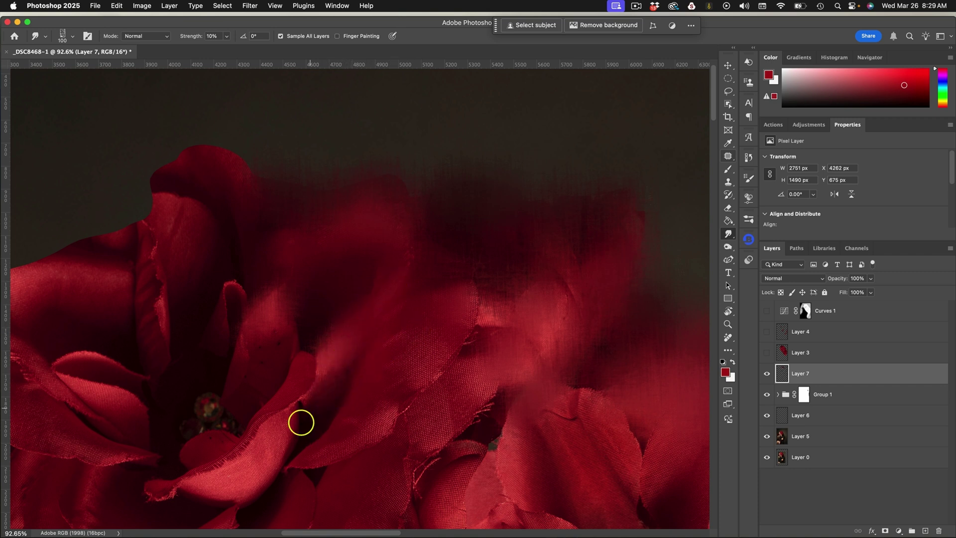
pyautogui.moveTo(298, 427); pyautogui.dragTo(322, 363)
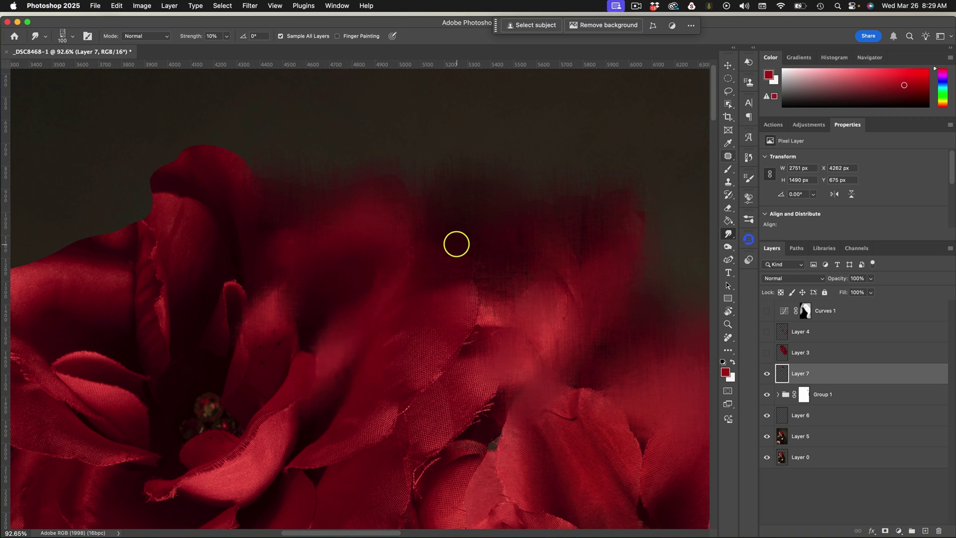
# Step: Zoom out and reshape the left flower's top petal tip with smudge strokes
pyautogui.press('super+minus')
pyautogui.press('super+minus')
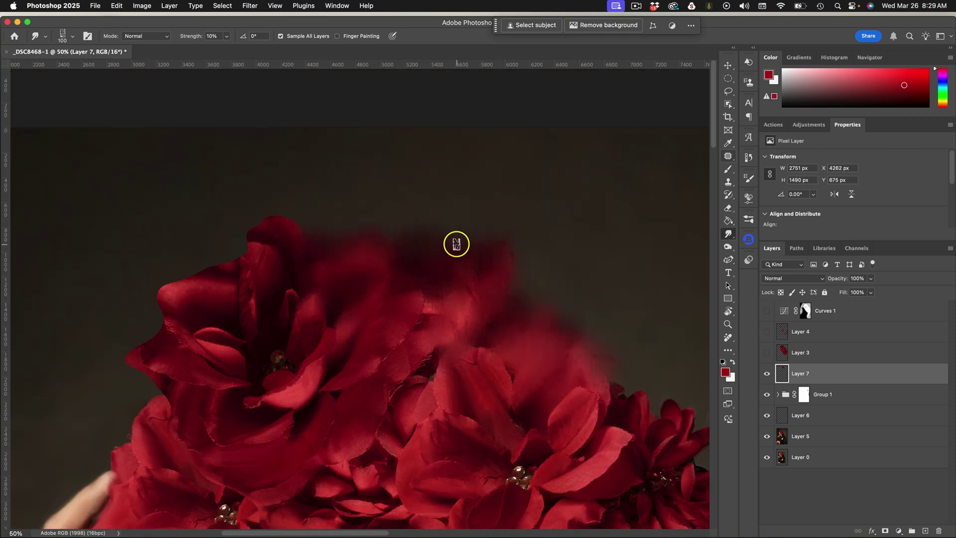
pyautogui.moveTo(457, 244); pyautogui.dragTo(488, 118)
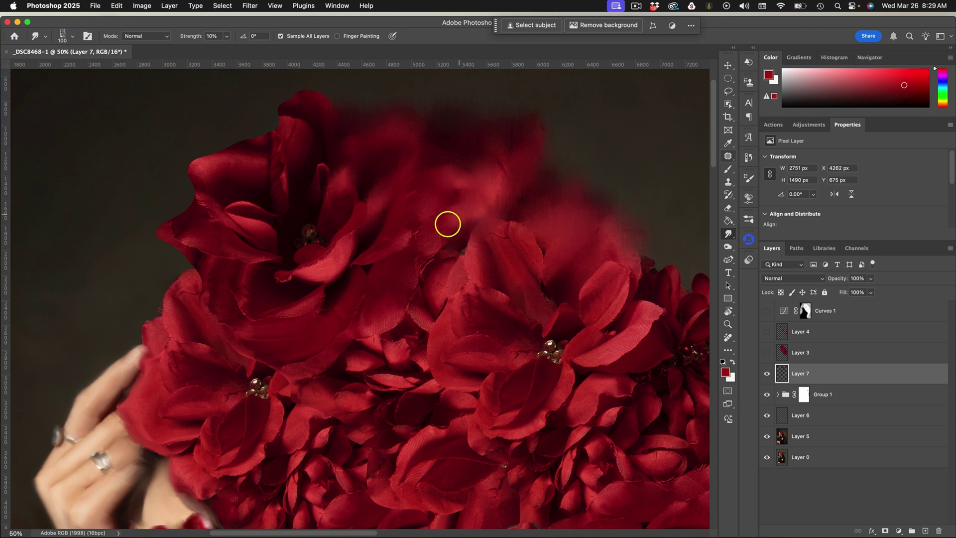
pyautogui.moveTo(465, 244); pyautogui.dragTo(467, 241)
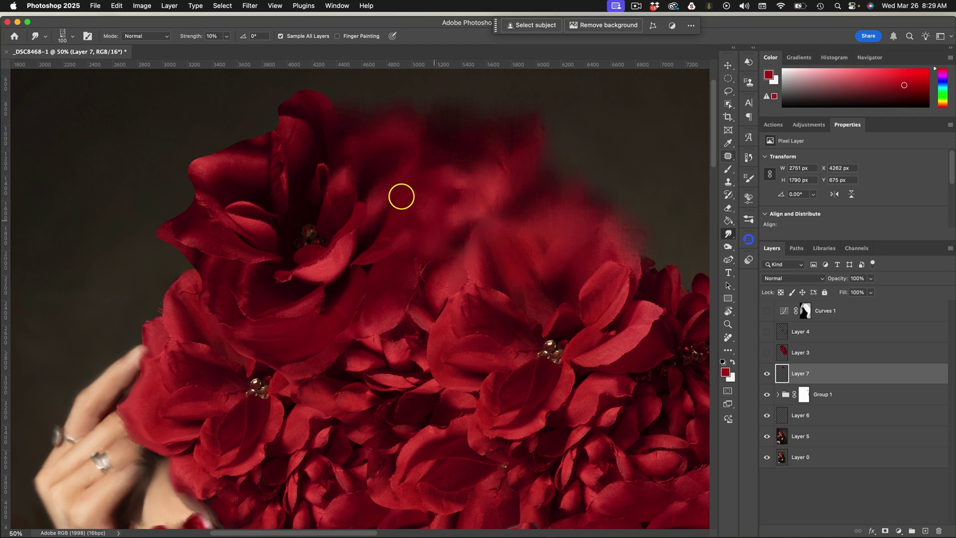
pyautogui.hscroll(-5, 494, 188)
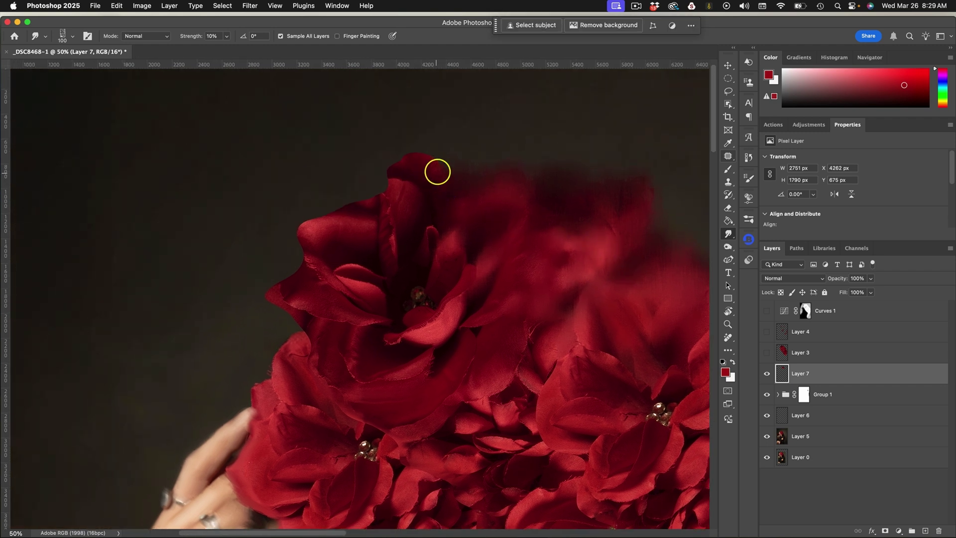
pyautogui.moveTo(437, 170); pyautogui.dragTo(403, 160)
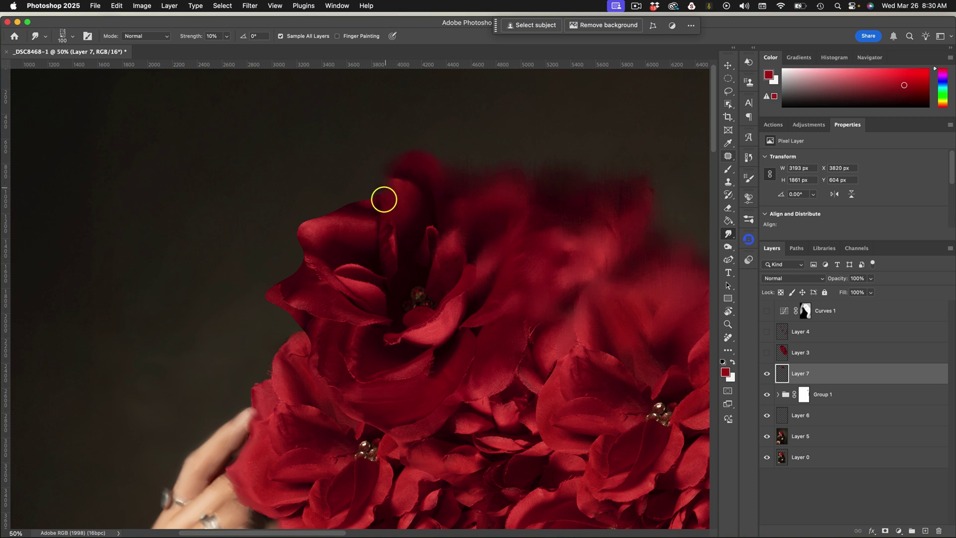
pyautogui.moveTo(389, 219); pyautogui.dragTo(392, 229)
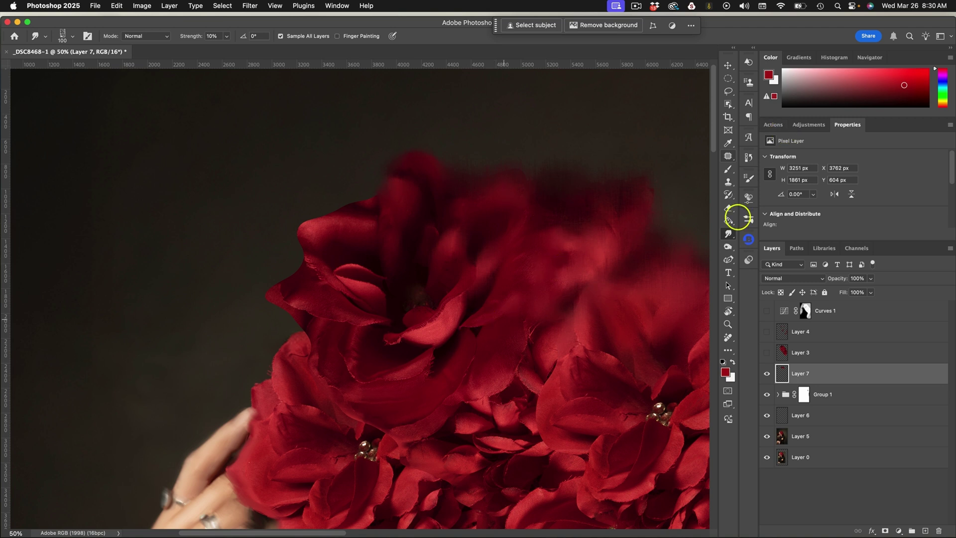
# Step: Try NH Texture Smudge, then NH Splatter Smudge, and smear the upper-left flower's petal tip upward
pyautogui.click(749, 219)
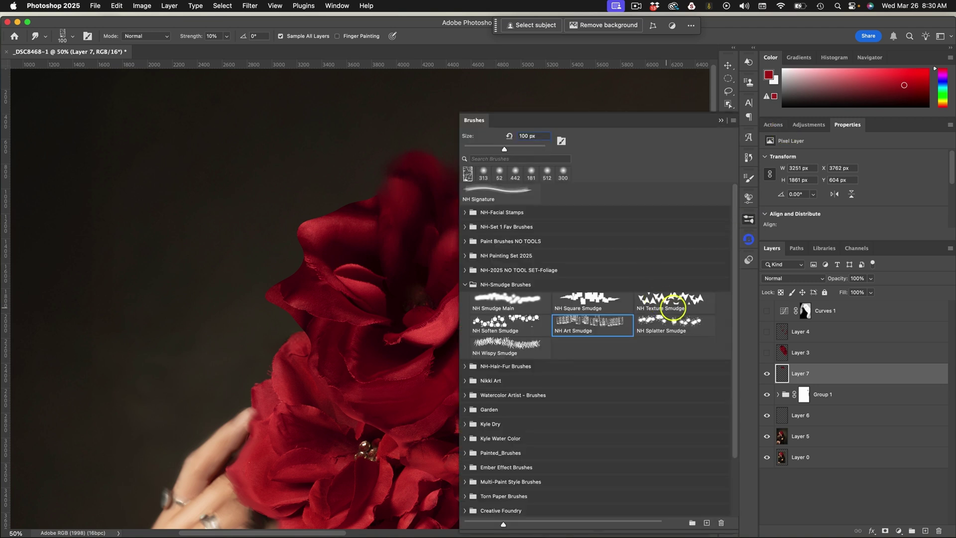
pyautogui.click(669, 302)
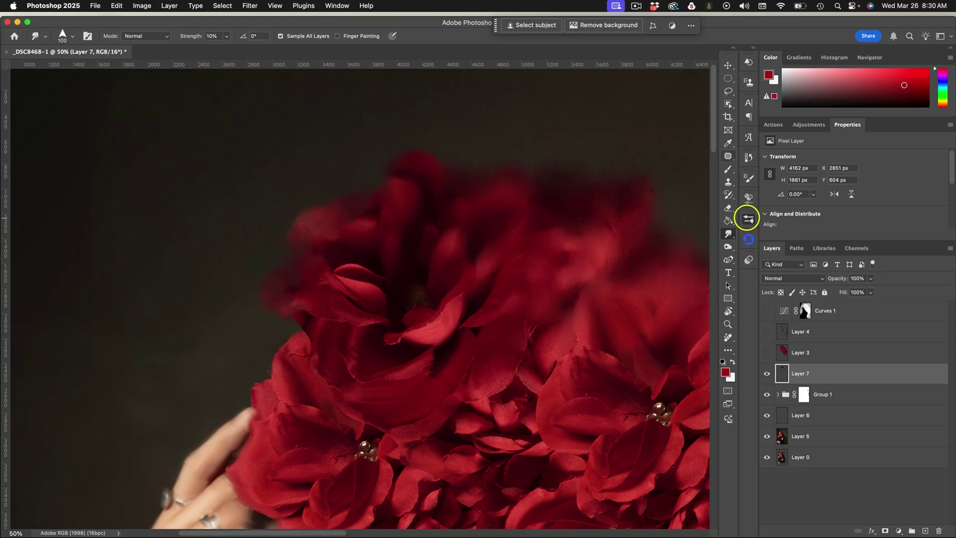
pyautogui.click(748, 219)
pyautogui.click(667, 327)
pyautogui.click(721, 116)
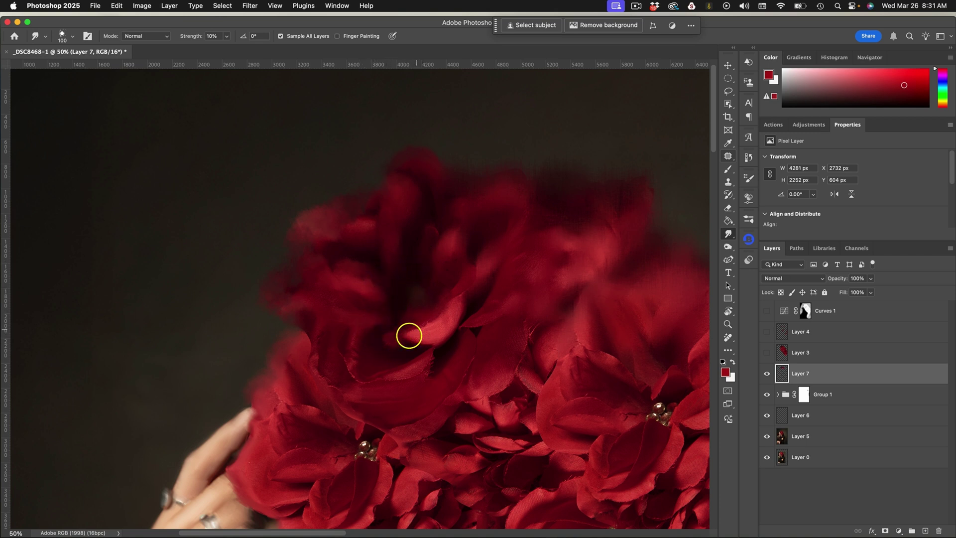
pyautogui.moveTo(409, 336); pyautogui.dragTo(431, 327)
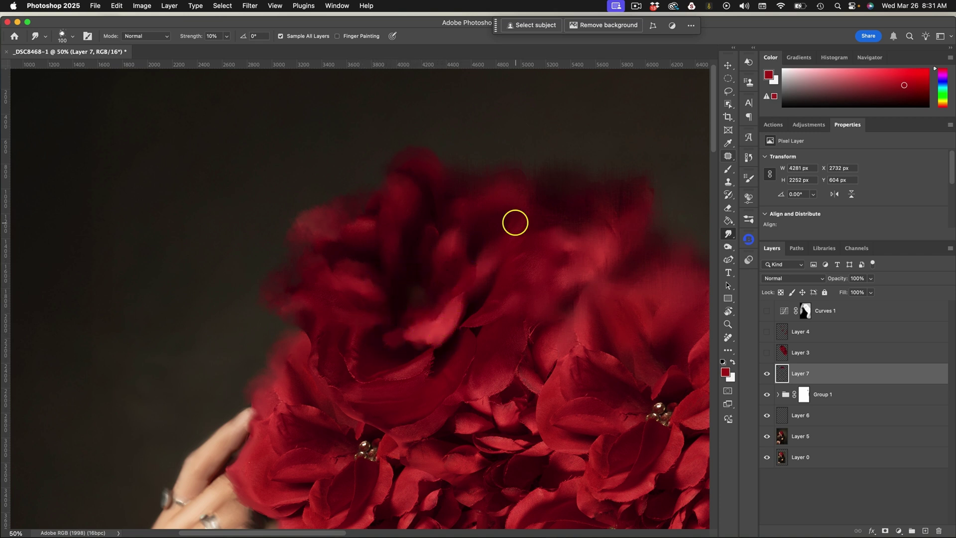
# Step: Switch the smudge brush to the NH Wispy Smudge preset
pyautogui.click(748, 209)
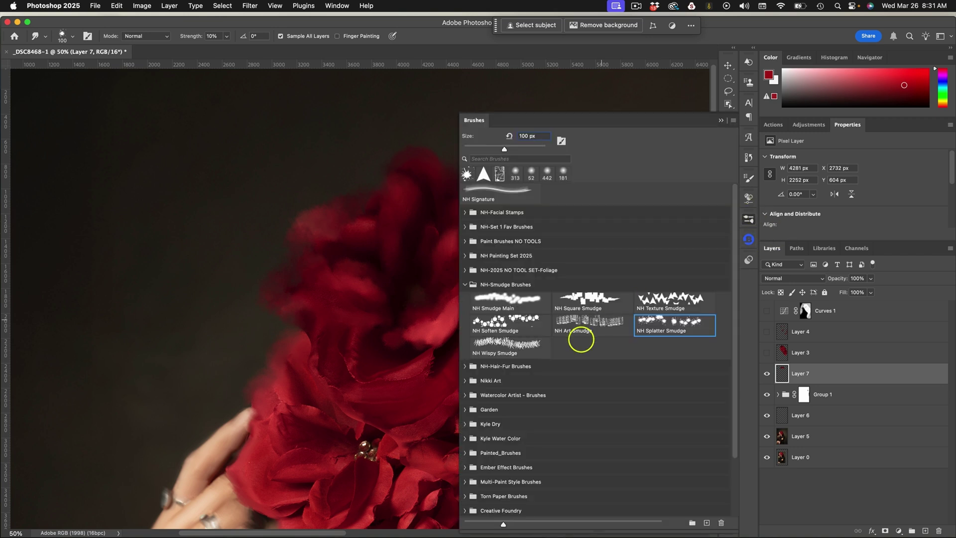
pyautogui.click(529, 344)
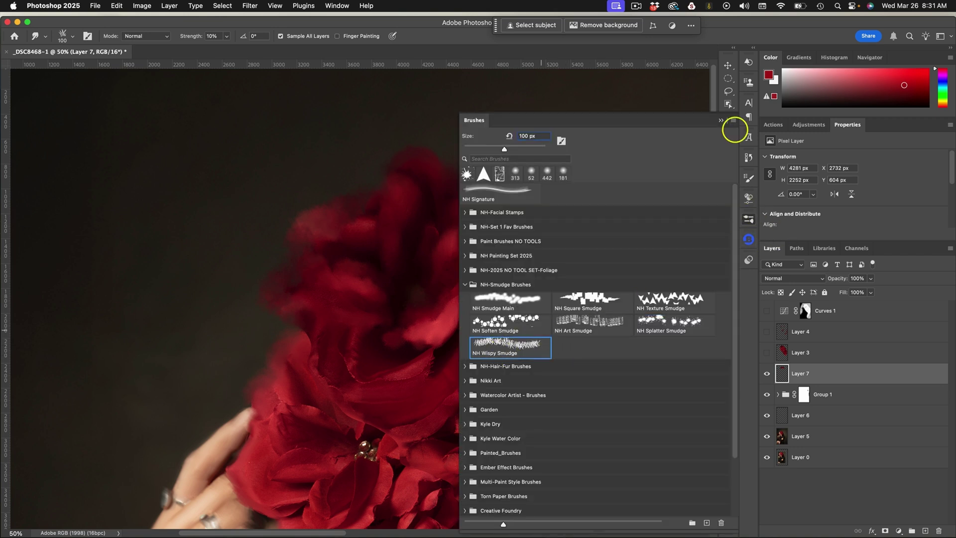
pyautogui.click(720, 120)
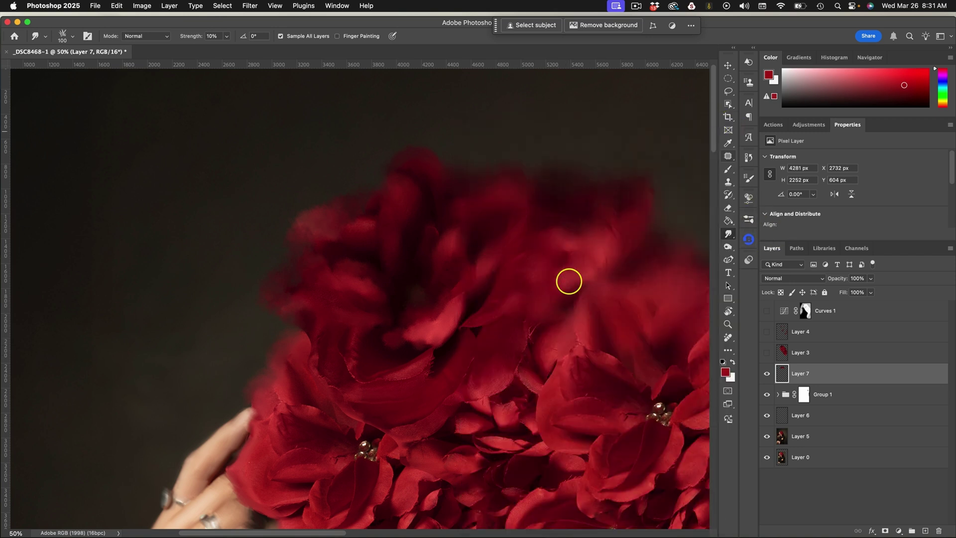
# Step: Enlarge the brush to 175 px and push the right flower's red petals into the background
pyautogui.hscroll(5, 610, 307)
pyautogui.scroll(-2, 610, 307)
pyautogui.hscroll(4, 433, 286)
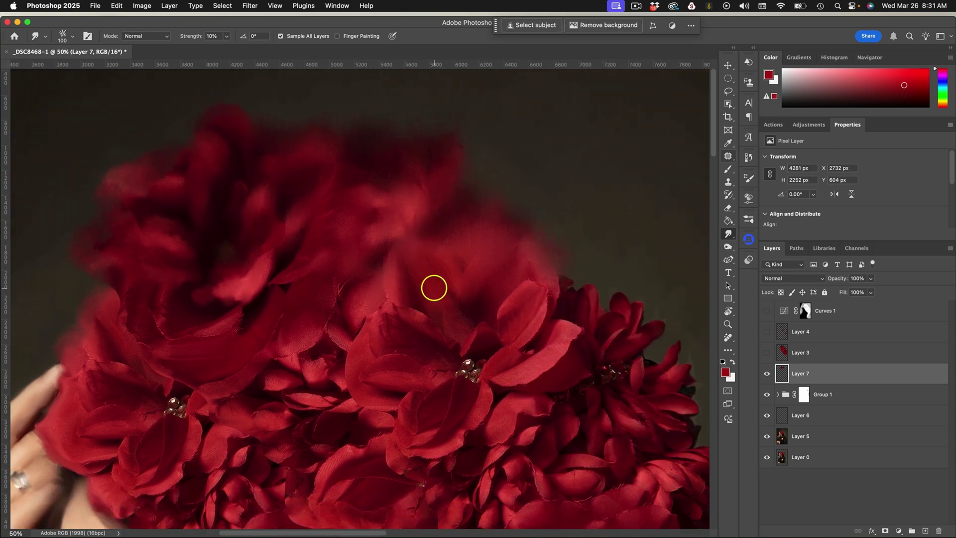
pyautogui.scroll(-2, 606, 301)
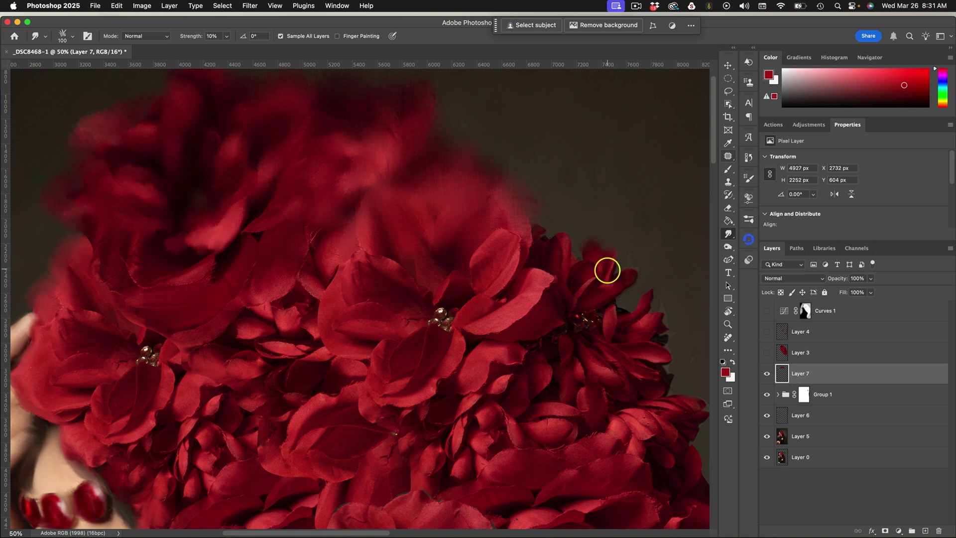
pyautogui.scroll(3, 670, 196)
pyautogui.scroll(2, 664, 279)
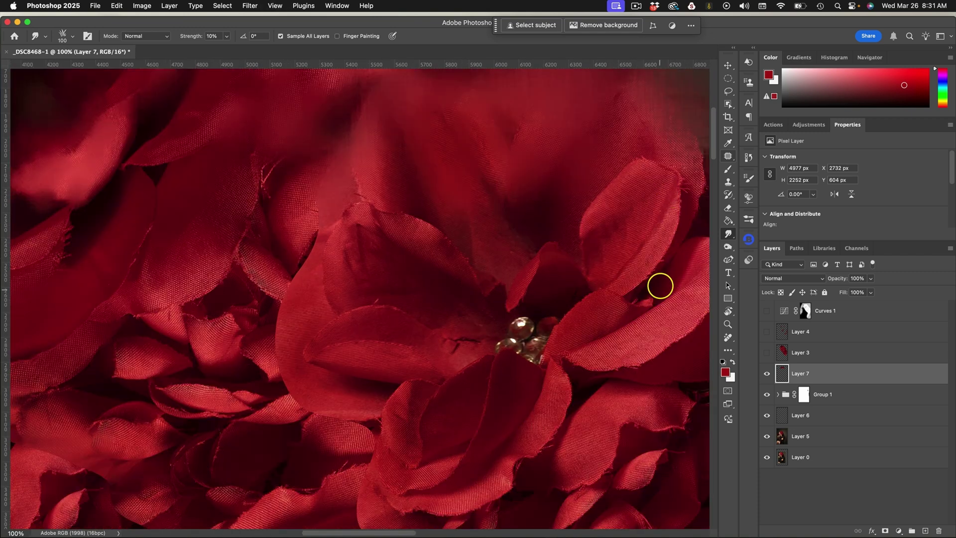
pyautogui.scroll(-2, 294, 323)
pyautogui.hscroll(2, 553, 299)
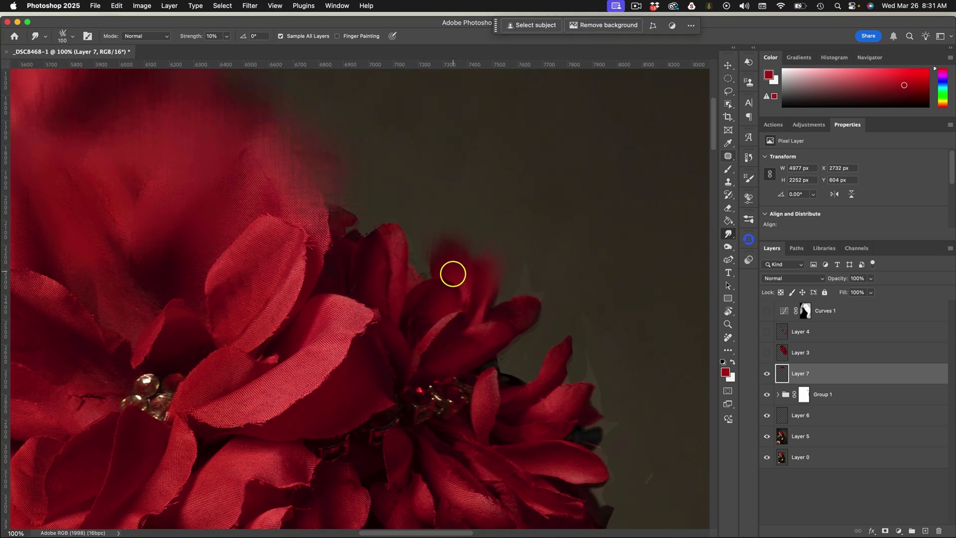
pyautogui.moveTo(463, 267); pyautogui.dragTo(444, 288)
pyautogui.press(']')
pyautogui.press(']')
pyautogui.press(']')
pyautogui.moveTo(481, 259)
pyautogui.mouseDown()
pyautogui.moveTo(551, 273)
pyautogui.moveTo(527, 269)
pyautogui.moveTo(529, 303)
pyautogui.moveTo(576, 309)
pyautogui.moveTo(576, 401)
pyautogui.moveTo(634, 387)
pyautogui.moveTo(565, 460)
pyautogui.moveTo(633, 448)
pyautogui.moveTo(647, 435)
pyautogui.moveTo(630, 375)
pyautogui.mouseUp()
pyautogui.moveTo(432, 358)
pyautogui.mouseDown()
pyautogui.moveTo(448, 314)
pyautogui.moveTo(390, 234)
pyautogui.moveTo(368, 284)
pyautogui.moveTo(378, 187)
pyautogui.moveTo(307, 222)
pyautogui.moveTo(339, 346)
pyautogui.moveTo(384, 378)
pyautogui.moveTo(269, 380)
pyautogui.moveTo(341, 390)
pyautogui.moveTo(305, 449)
pyautogui.mouseUp()
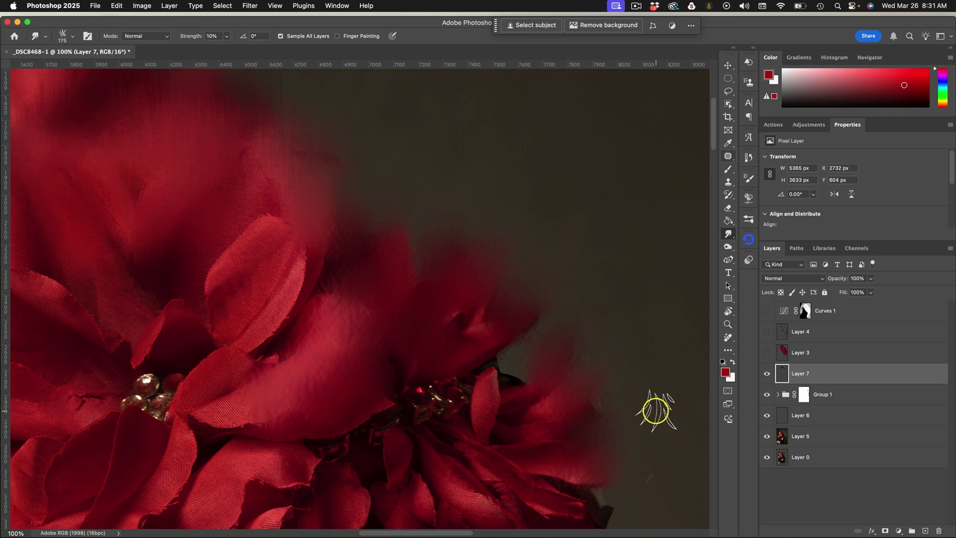
# Step: Switch the smudge brush to the NH Soften Smudge preset
pyautogui.click(748, 218)
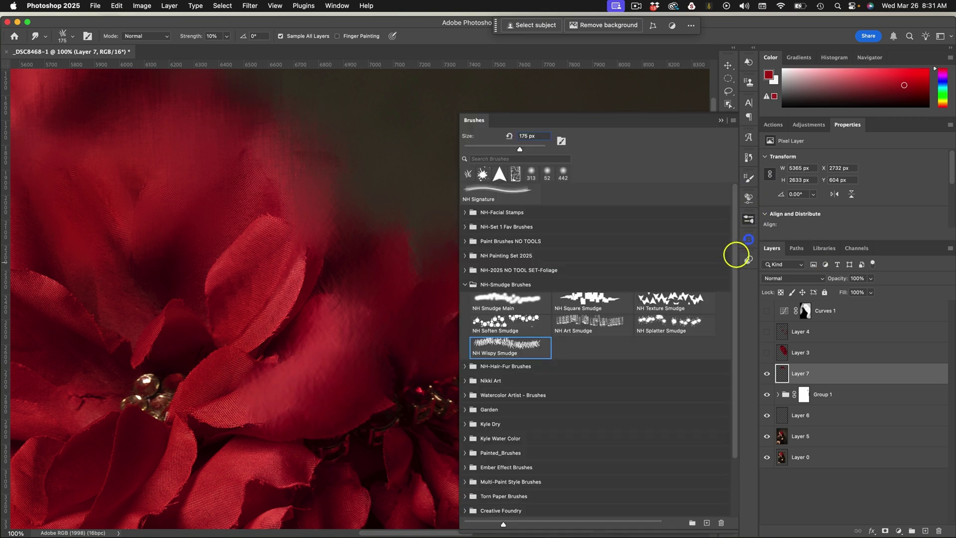
pyautogui.click(677, 326)
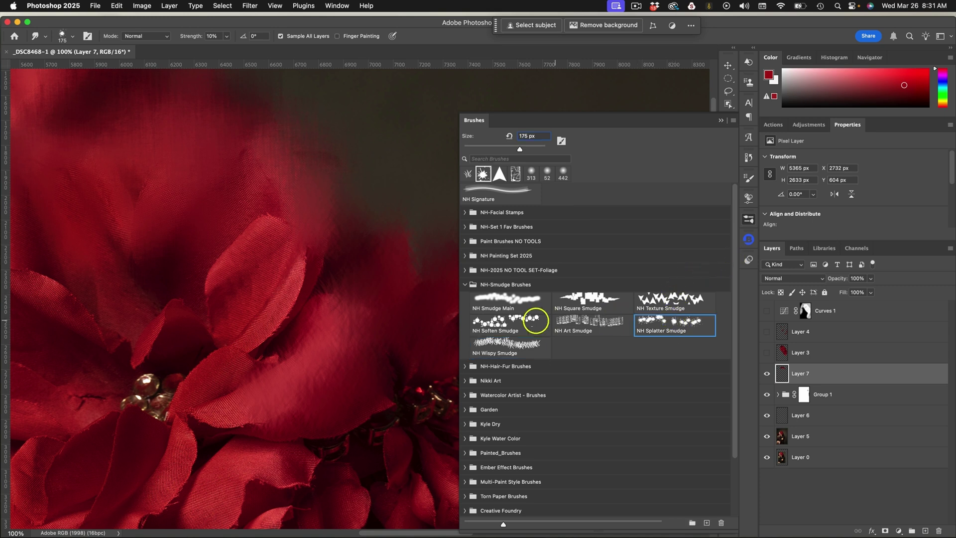
pyautogui.click(529, 322)
pyautogui.click(720, 120)
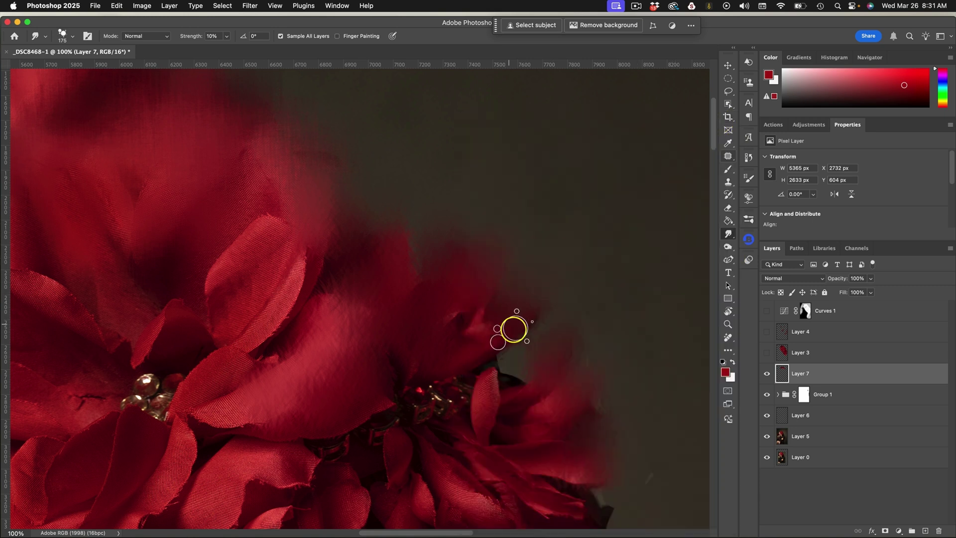
# Step: Smear the upper right petal edge outward, then blend the dark gap to red at 100 px
pyautogui.moveTo(465, 337)
pyautogui.mouseDown()
pyautogui.moveTo(514, 267)
pyautogui.moveTo(546, 335)
pyautogui.mouseUp()
pyautogui.press('[')
pyautogui.press('[')
pyautogui.press('[')
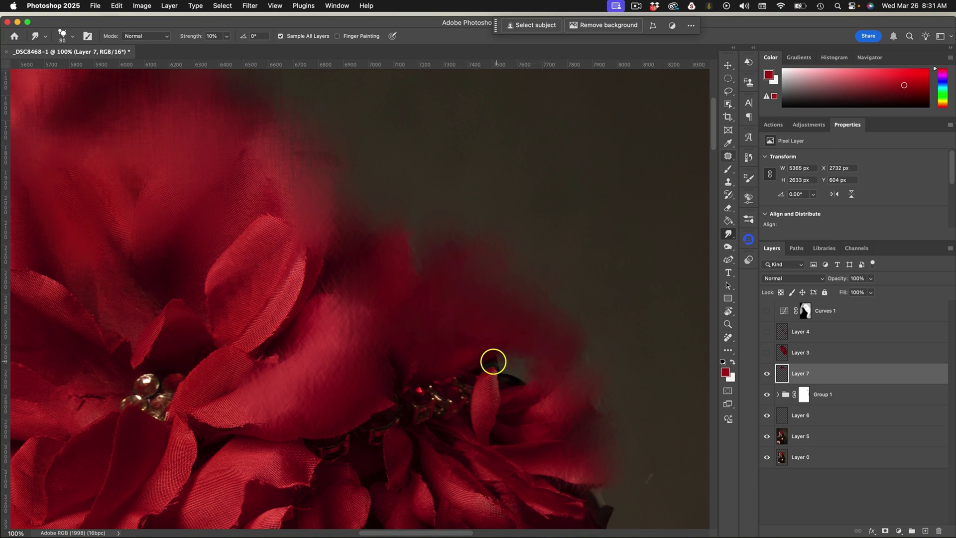
pyautogui.moveTo(491, 362)
pyautogui.mouseDown()
pyautogui.moveTo(512, 376)
pyautogui.moveTo(575, 343)
pyautogui.moveTo(540, 391)
pyautogui.moveTo(533, 383)
pyautogui.moveTo(553, 350)
pyautogui.moveTo(501, 346)
pyautogui.moveTo(440, 415)
pyautogui.moveTo(401, 360)
pyautogui.moveTo(401, 393)
pyautogui.moveTo(335, 280)
pyautogui.moveTo(416, 361)
pyautogui.moveTo(441, 410)
pyautogui.moveTo(541, 341)
pyautogui.mouseUp()
# Step: Switch the smudge brush to the NH Smudge Main preset
pyautogui.click(748, 219)
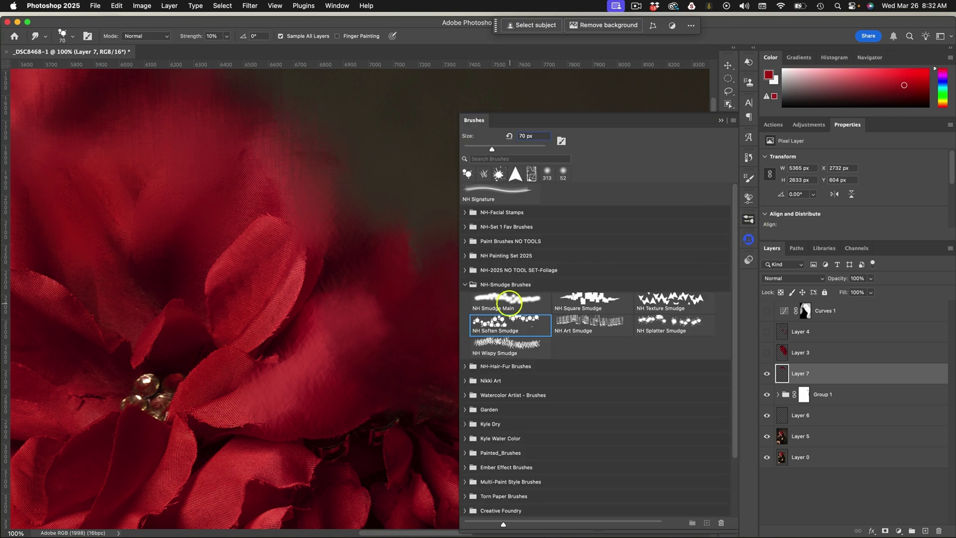
pyautogui.click(509, 301)
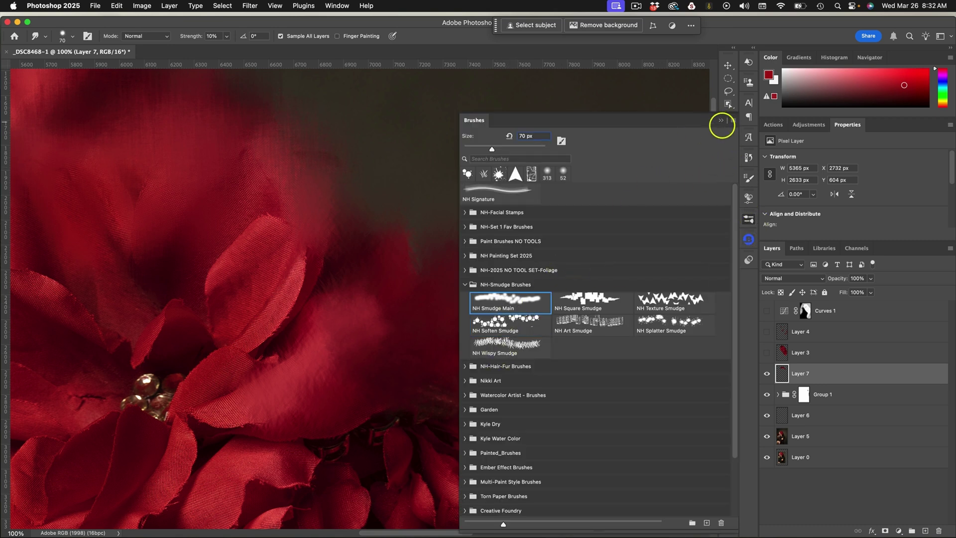
pyautogui.click(720, 121)
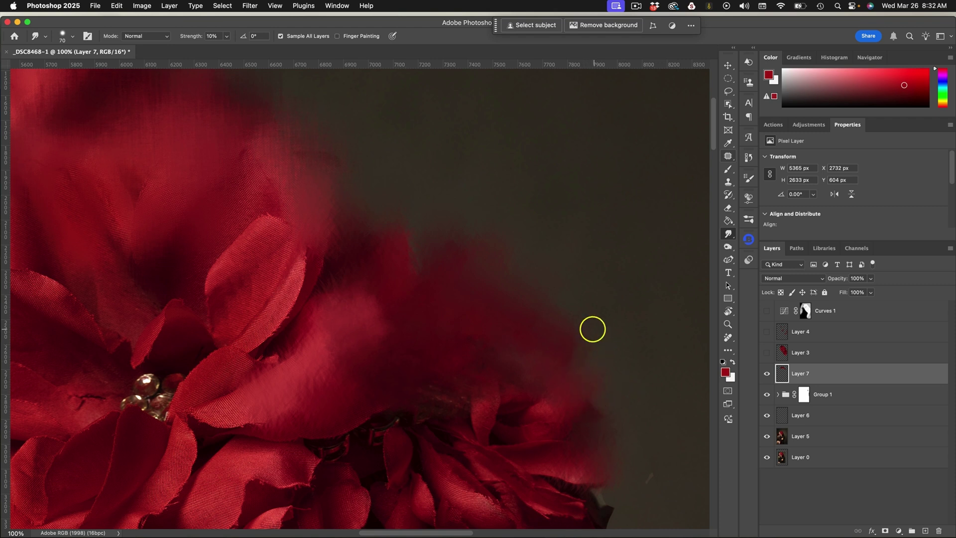
# Step: Smudge down the flower's right edge and soften the dark crevice between the lower petals
pyautogui.moveTo(590, 336)
pyautogui.mouseDown()
pyautogui.moveTo(620, 483)
pyautogui.moveTo(564, 483)
pyautogui.mouseUp()
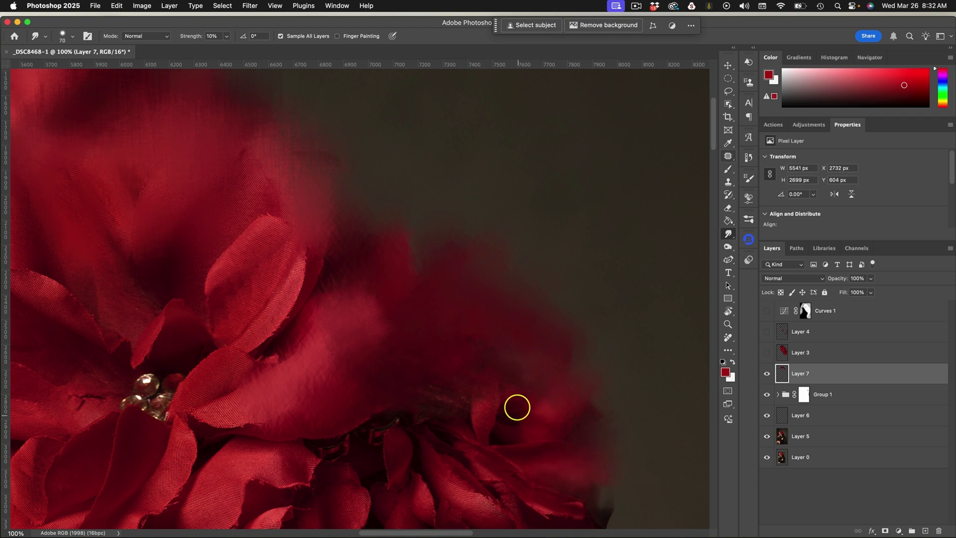
pyautogui.moveTo(520, 398)
pyautogui.mouseDown()
pyautogui.moveTo(469, 421)
pyautogui.moveTo(446, 409)
pyautogui.moveTo(461, 426)
pyautogui.moveTo(455, 435)
pyautogui.moveTo(386, 433)
pyautogui.moveTo(373, 422)
pyautogui.moveTo(384, 417)
pyautogui.moveTo(312, 448)
pyautogui.moveTo(350, 427)
pyautogui.mouseUp()
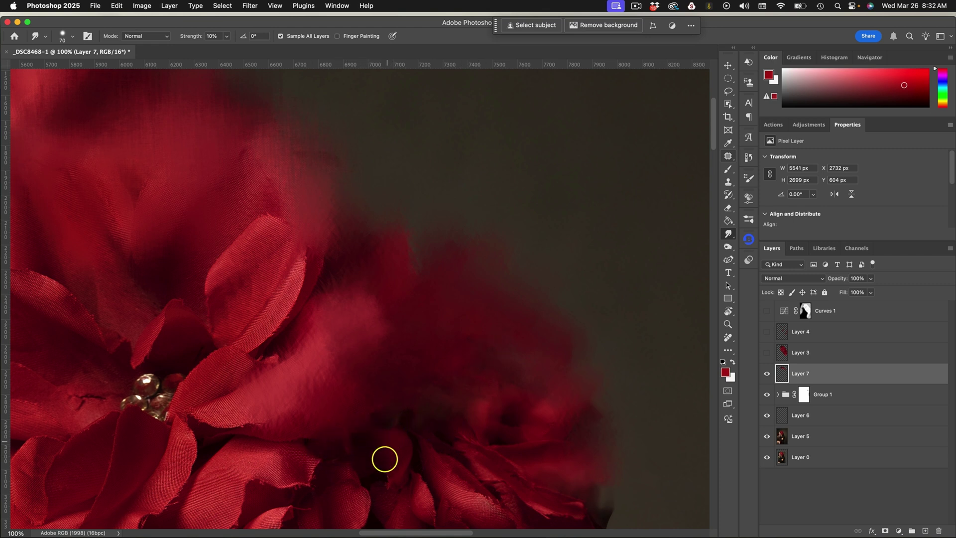
pyautogui.moveTo(385, 466)
pyautogui.mouseDown()
pyautogui.moveTo(405, 438)
pyautogui.moveTo(415, 495)
pyautogui.mouseUp()
pyautogui.press('super+minus')
pyautogui.press('super+minus')
pyautogui.press('super+minus')
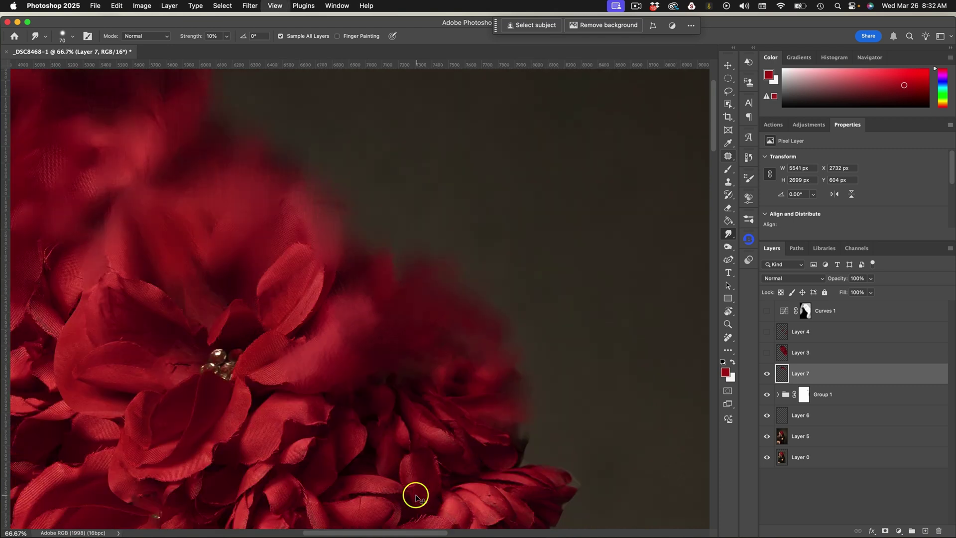
# Step: Select the NH Art Smudge brush preset from the brush list
pyautogui.hscroll(-1, 612, 294)
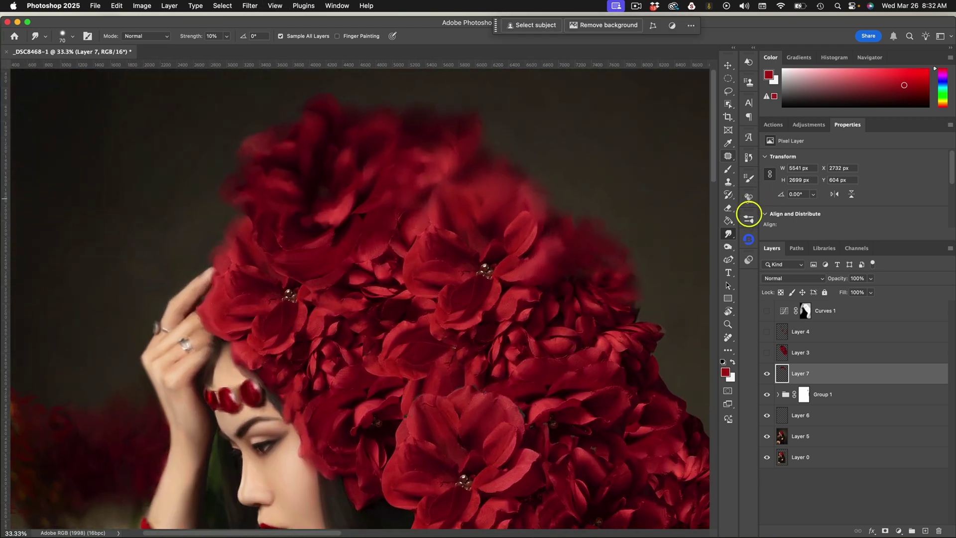
pyautogui.click(749, 218)
pyautogui.click(594, 323)
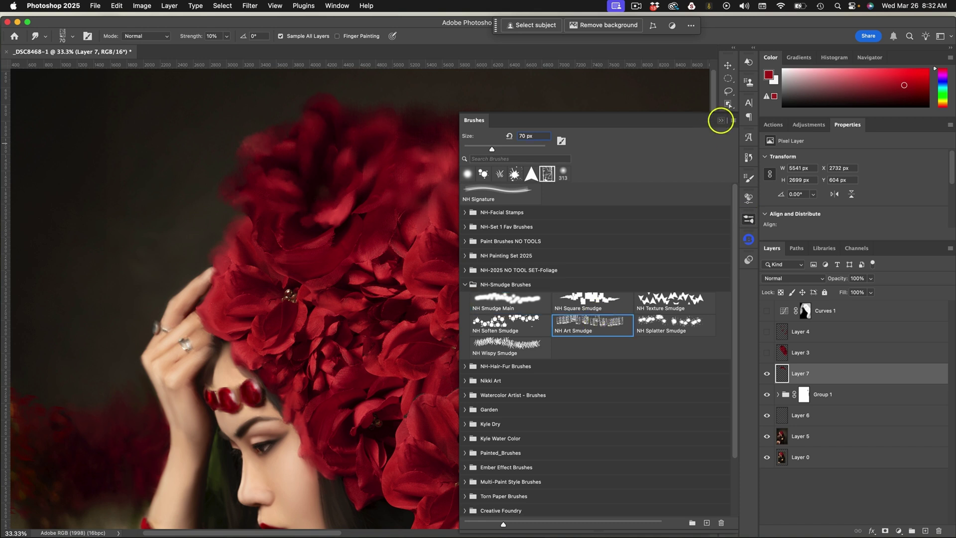
pyautogui.click(720, 120)
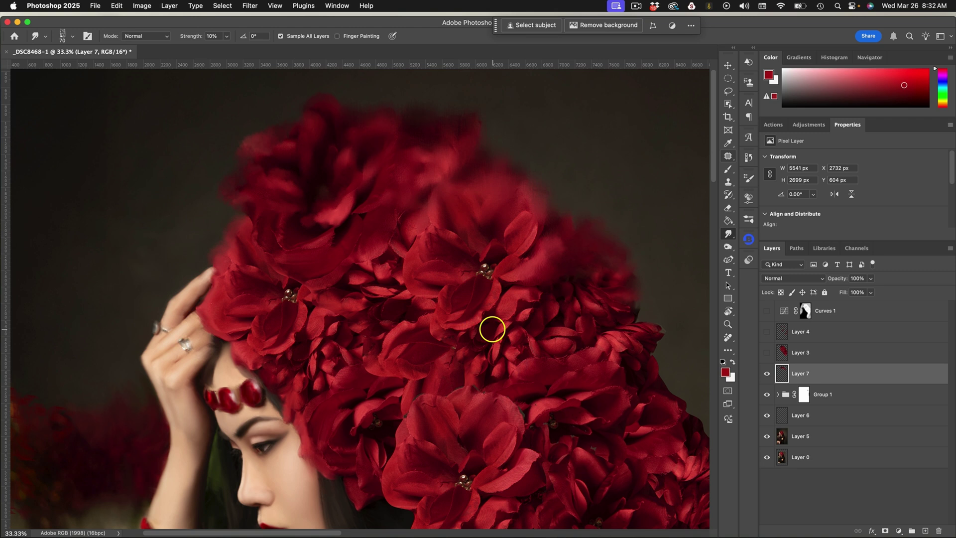
# Step: Enlarge the smudge brush, then reduce it to 150 px
pyautogui.scroll(3, 489, 282)
pyautogui.hscroll(-3, 489, 282)
pyautogui.scroll(3, 454, 220)
pyautogui.hscroll(-3, 455, 220)
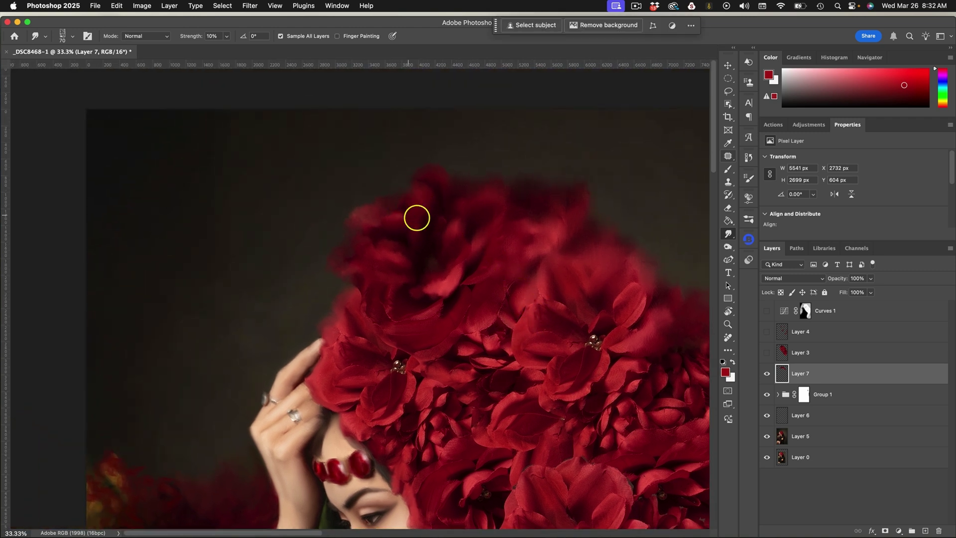
pyautogui.moveTo(428, 216)
pyautogui.mouseDown()
pyautogui.moveTo(372, 214)
pyautogui.moveTo(350, 259)
pyautogui.moveTo(358, 293)
pyautogui.moveTo(431, 286)
pyautogui.moveTo(454, 301)
pyautogui.moveTo(393, 348)
pyautogui.moveTo(351, 333)
pyautogui.moveTo(361, 337)
pyautogui.moveTo(320, 388)
pyautogui.moveTo(346, 339)
pyautogui.moveTo(346, 399)
pyautogui.moveTo(333, 390)
pyautogui.moveTo(352, 393)
pyautogui.mouseUp()
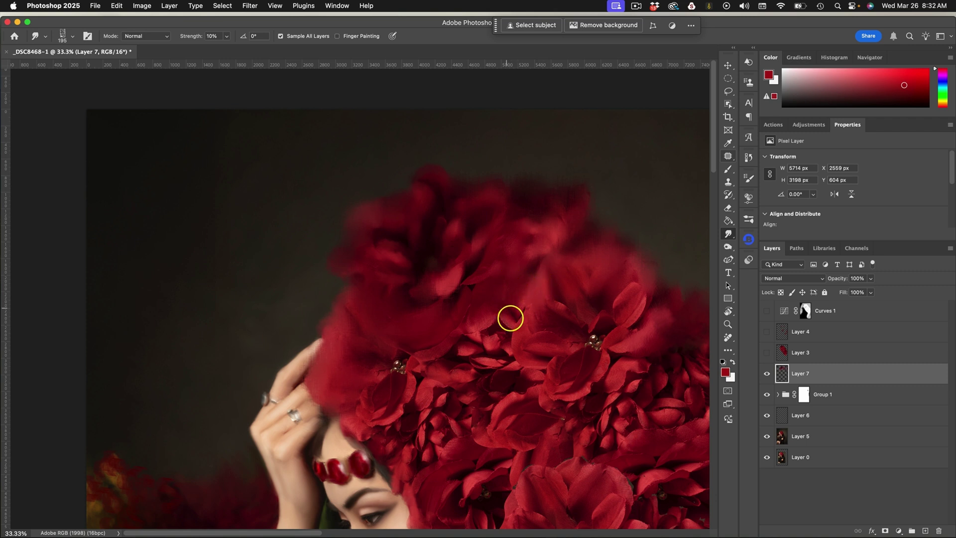
pyautogui.press('[')
pyautogui.press('[')
# Step: Smear the upper petal edges and the dark wedge between petals into red
pyautogui.moveTo(473, 329); pyautogui.dragTo(485, 303)
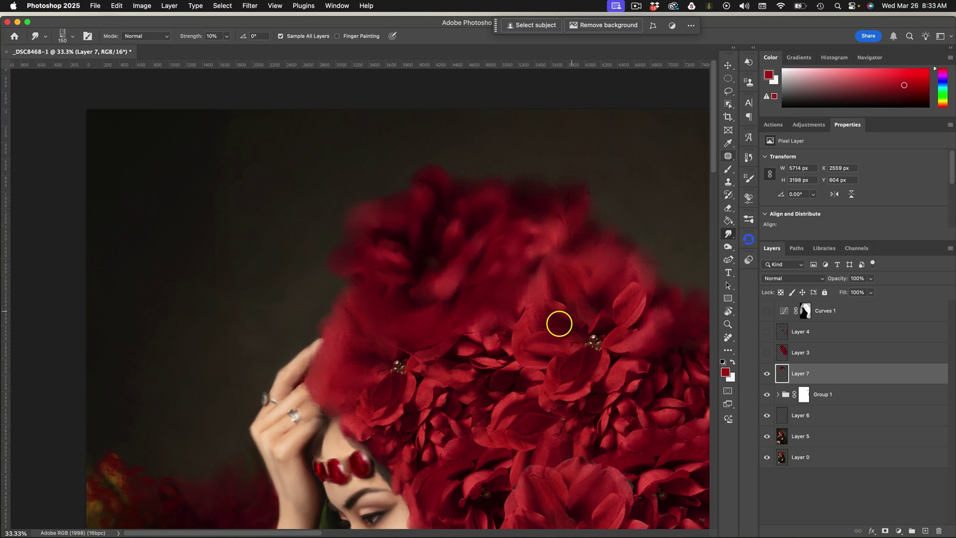
pyautogui.moveTo(516, 316)
pyautogui.mouseDown()
pyautogui.moveTo(518, 338)
pyautogui.moveTo(488, 340)
pyautogui.moveTo(506, 331)
pyautogui.moveTo(408, 348)
pyautogui.moveTo(396, 368)
pyautogui.moveTo(386, 354)
pyautogui.mouseUp()
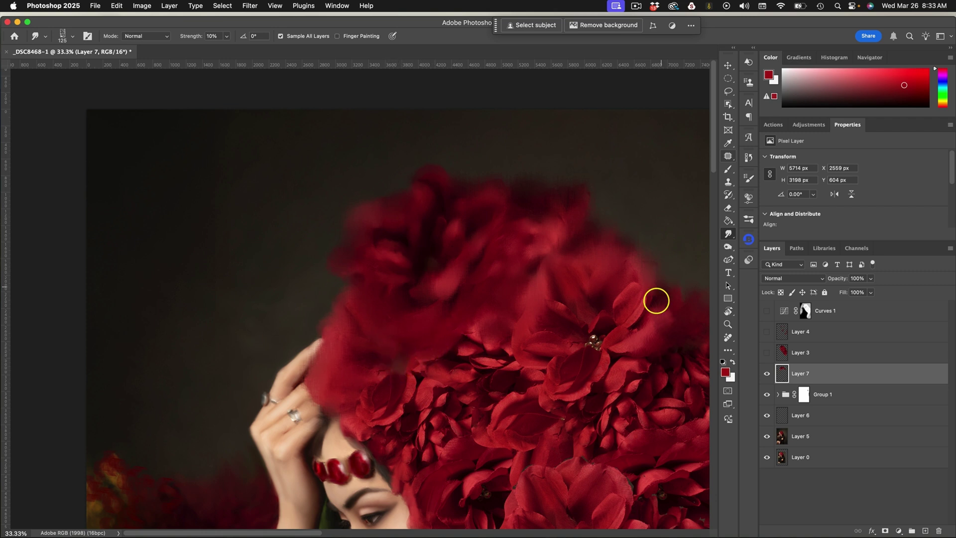
pyautogui.hscroll(5, 472, 375)
pyautogui.scroll(-2, 438, 348)
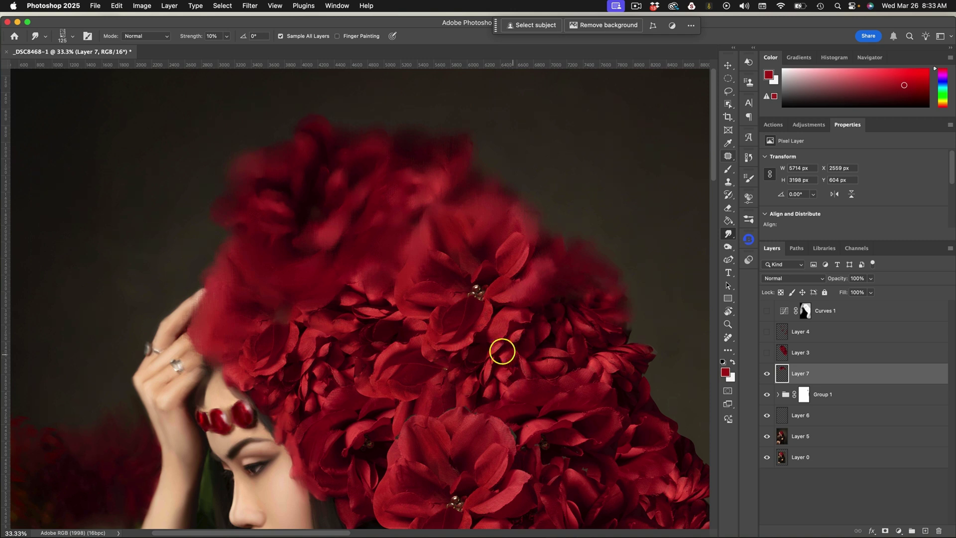
pyautogui.moveTo(498, 343); pyautogui.dragTo(560, 347)
pyautogui.press('super+minus')
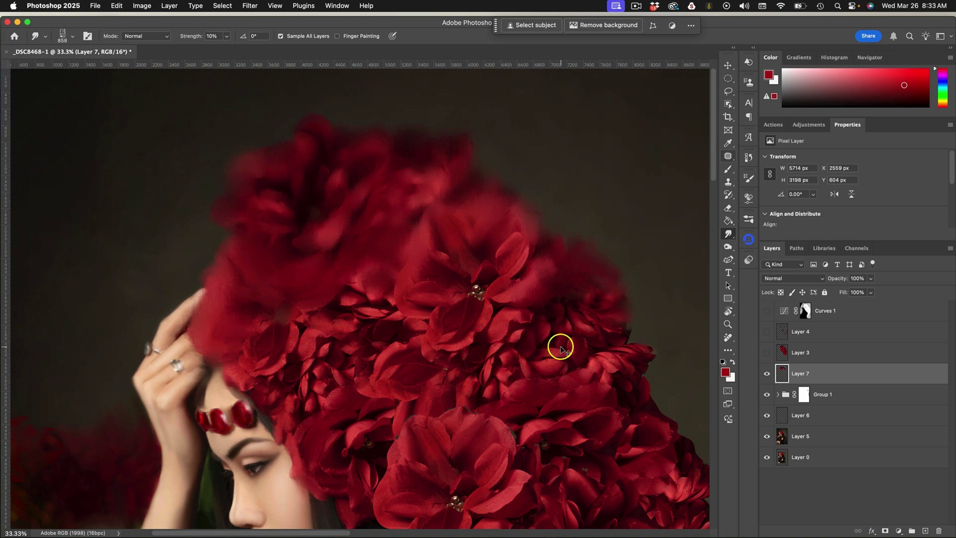
pyautogui.press('super+minus')
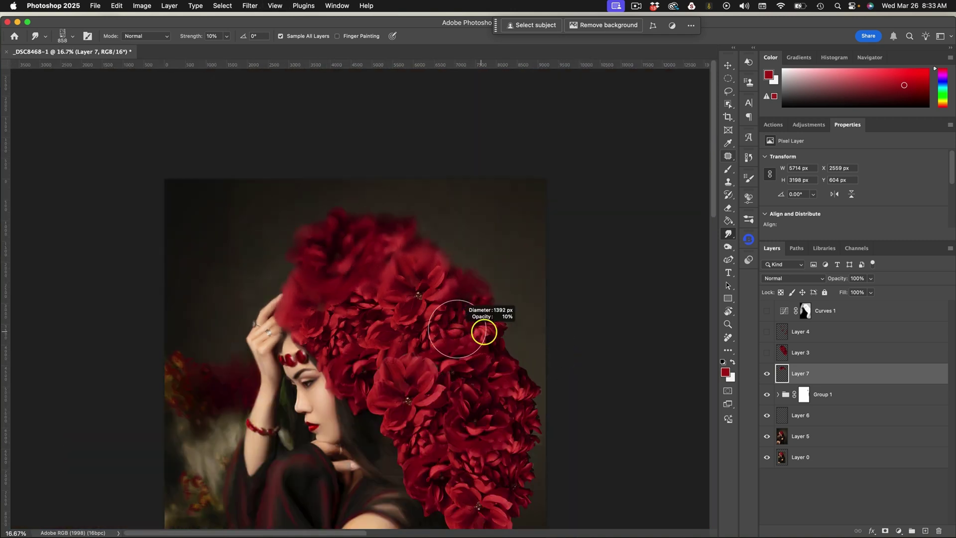
pyautogui.moveTo(484, 327)
pyautogui.mouseDown()
pyautogui.moveTo(499, 309)
pyautogui.moveTo(528, 363)
pyautogui.moveTo(487, 325)
pyautogui.moveTo(523, 380)
pyautogui.mouseUp()
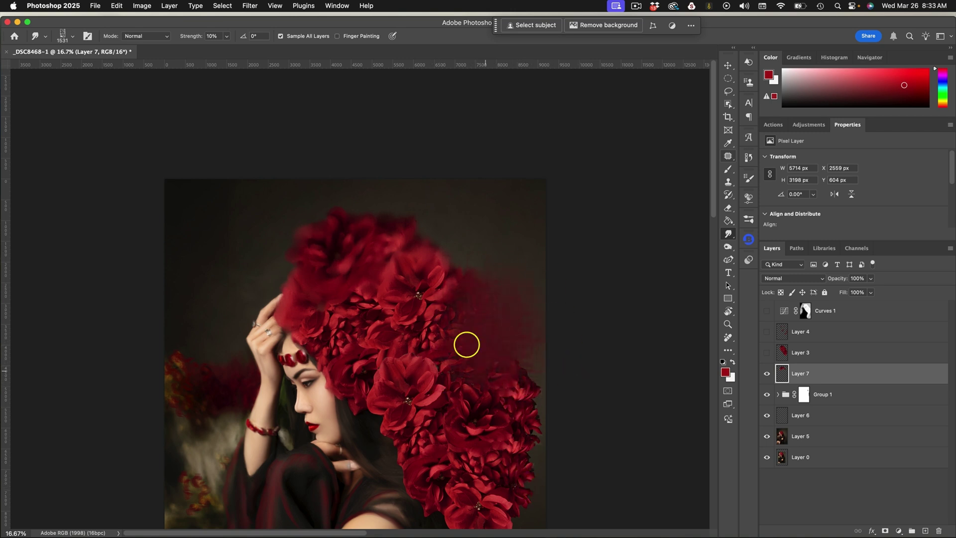
pyautogui.moveTo(459, 323)
pyautogui.mouseDown()
pyautogui.moveTo(513, 374)
pyautogui.moveTo(561, 316)
pyautogui.moveTo(478, 324)
pyautogui.moveTo(497, 332)
pyautogui.mouseUp()
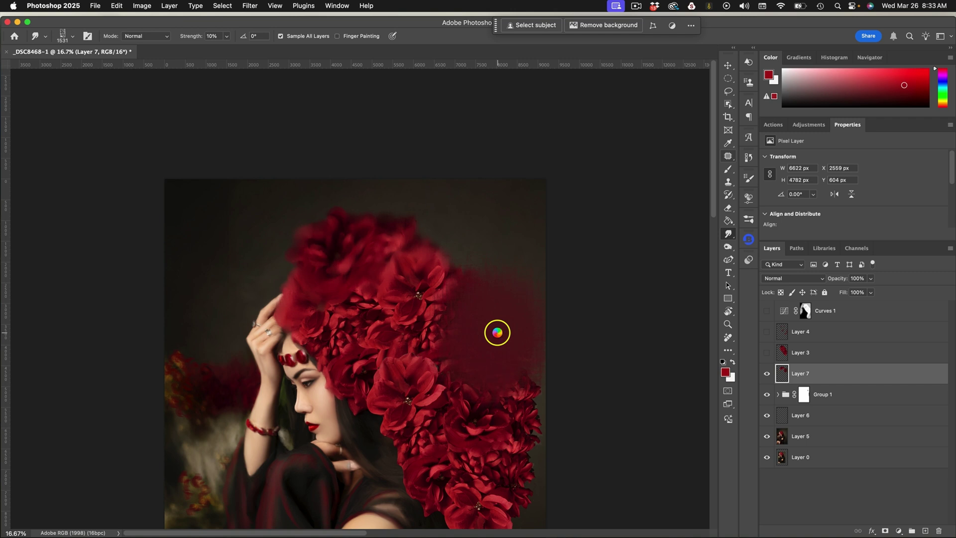
pyautogui.hotkey('ctrl', 'z')
# Step: Shrink the Smudge brush to about 543 px at 9% strength and soften the top petals
pyautogui.hscroll(-5, 533, 342)
pyautogui.moveTo(533, 341); pyautogui.dragTo(548, 346)
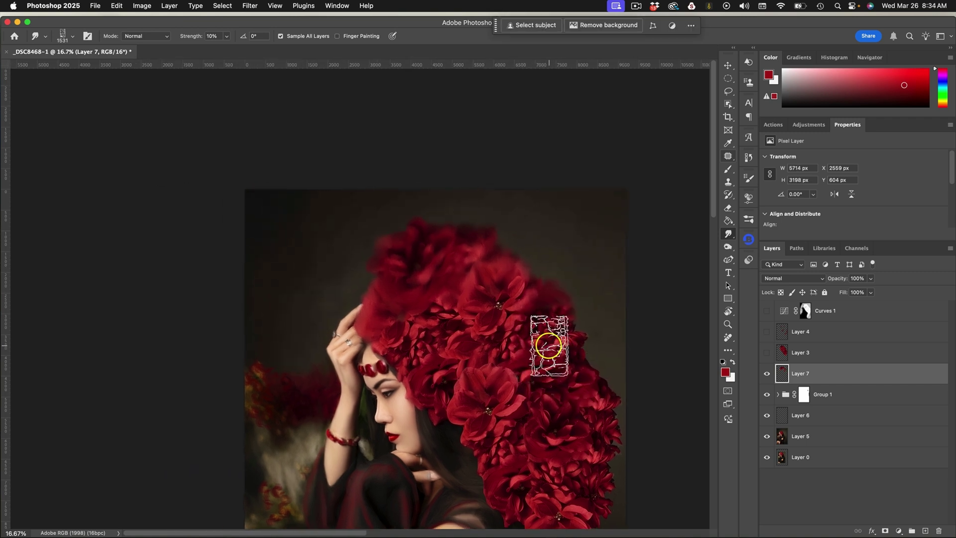
pyautogui.moveTo(520, 274); pyautogui.dragTo(498, 302)
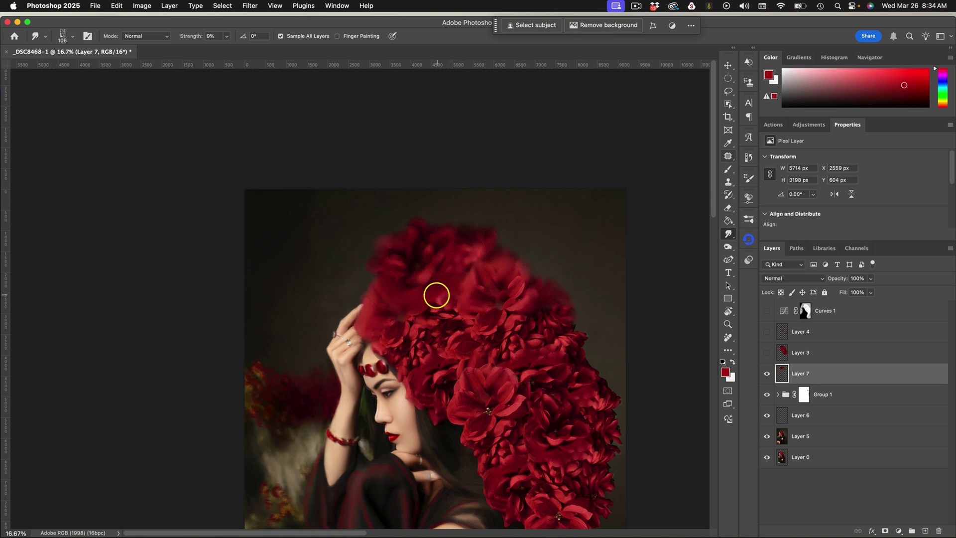
pyautogui.moveTo(433, 312); pyautogui.dragTo(430, 310)
pyautogui.moveTo(411, 321)
pyautogui.mouseDown()
pyautogui.moveTo(383, 333)
pyautogui.moveTo(399, 323)
pyautogui.moveTo(377, 349)
pyautogui.moveTo(388, 329)
pyautogui.moveTo(400, 344)
pyautogui.mouseUp()
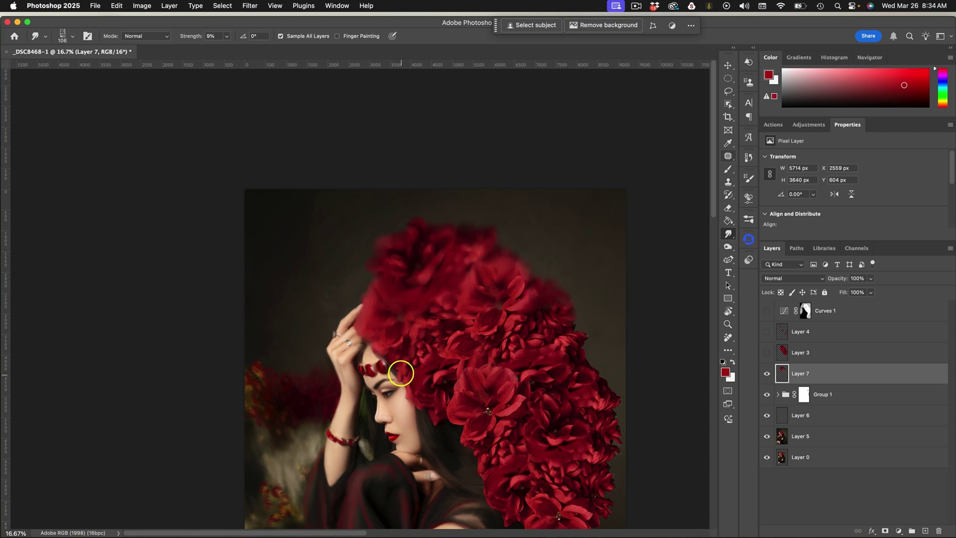
# Step: Smudge the petals beside her temple and face, blending them into the skin
pyautogui.moveTo(399, 371); pyautogui.dragTo(402, 364)
pyautogui.moveTo(398, 374); pyautogui.dragTo(406, 381)
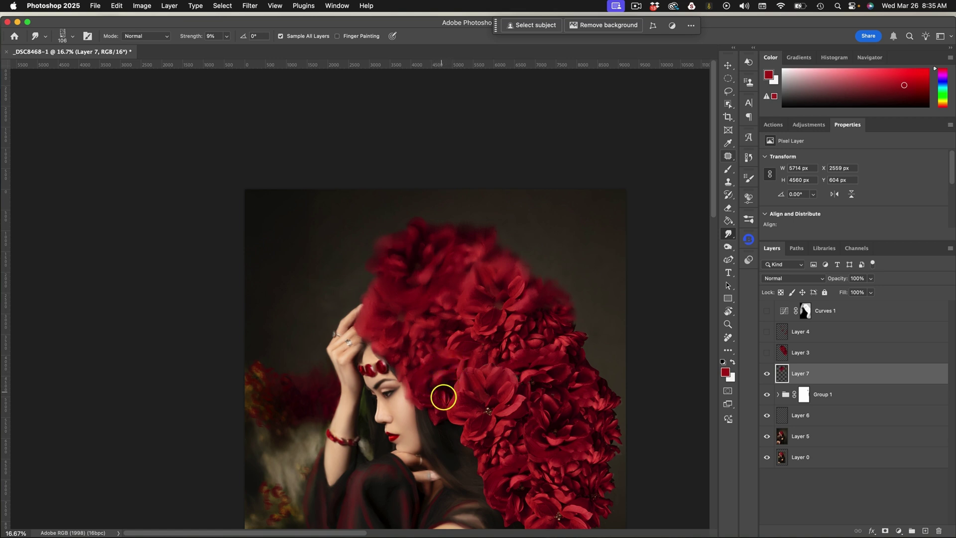
pyautogui.moveTo(448, 395)
pyautogui.mouseDown()
pyautogui.moveTo(454, 370)
pyautogui.moveTo(518, 282)
pyautogui.moveTo(483, 324)
pyautogui.moveTo(478, 315)
pyautogui.moveTo(478, 328)
pyautogui.moveTo(491, 331)
pyautogui.moveTo(533, 266)
pyautogui.moveTo(480, 283)
pyautogui.moveTo(478, 329)
pyautogui.moveTo(513, 282)
pyautogui.moveTo(505, 323)
pyautogui.moveTo(550, 333)
pyautogui.moveTo(503, 337)
pyautogui.moveTo(461, 311)
pyautogui.moveTo(431, 380)
pyautogui.moveTo(459, 354)
pyautogui.moveTo(444, 390)
pyautogui.moveTo(465, 365)
pyautogui.moveTo(573, 329)
pyautogui.moveTo(463, 421)
pyautogui.moveTo(533, 363)
pyautogui.moveTo(510, 386)
pyautogui.moveTo(570, 348)
pyautogui.moveTo(589, 363)
pyautogui.moveTo(504, 395)
pyautogui.moveTo(486, 435)
pyautogui.moveTo(582, 385)
pyautogui.mouseUp()
# Step: Smear more petals across the headpiece and taper the lower flower cluster into a point
pyautogui.scroll(-5, 582, 385)
pyautogui.hscroll(2, 582, 384)
pyautogui.moveTo(566, 281)
pyautogui.mouseDown()
pyautogui.moveTo(555, 305)
pyautogui.moveTo(498, 315)
pyautogui.moveTo(495, 329)
pyautogui.moveTo(563, 309)
pyautogui.moveTo(450, 346)
pyautogui.moveTo(440, 374)
pyautogui.moveTo(560, 355)
pyautogui.mouseUp()
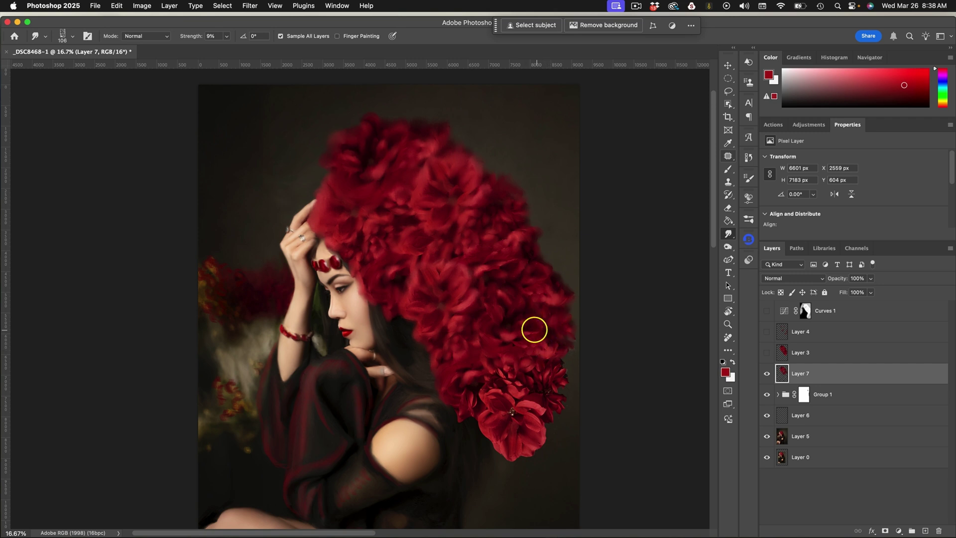
pyautogui.moveTo(528, 333)
pyautogui.mouseDown()
pyautogui.moveTo(461, 382)
pyautogui.moveTo(484, 395)
pyautogui.moveTo(508, 382)
pyautogui.moveTo(572, 292)
pyautogui.moveTo(555, 408)
pyautogui.moveTo(538, 343)
pyautogui.mouseUp()
pyautogui.scroll(-3, 498, 342)
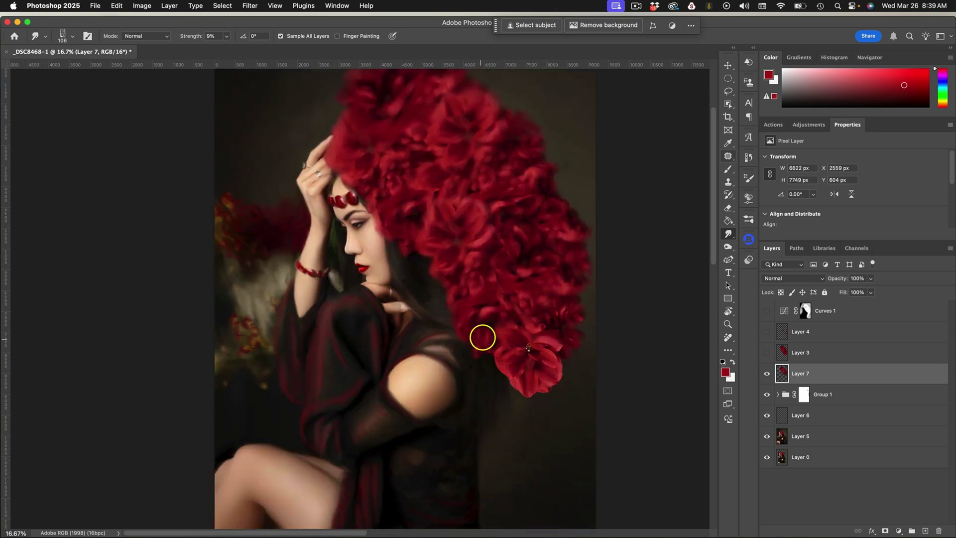
pyautogui.moveTo(474, 342)
pyautogui.mouseDown()
pyautogui.moveTo(546, 339)
pyautogui.moveTo(561, 363)
pyautogui.moveTo(540, 392)
pyautogui.moveTo(562, 316)
pyautogui.moveTo(572, 335)
pyautogui.moveTo(528, 177)
pyautogui.moveTo(521, 276)
pyautogui.mouseUp()
# Step: Smear the top-left hair edge outward and zoom out to view the painting
pyautogui.scroll(2, 521, 276)
pyautogui.scroll(5, 522, 276)
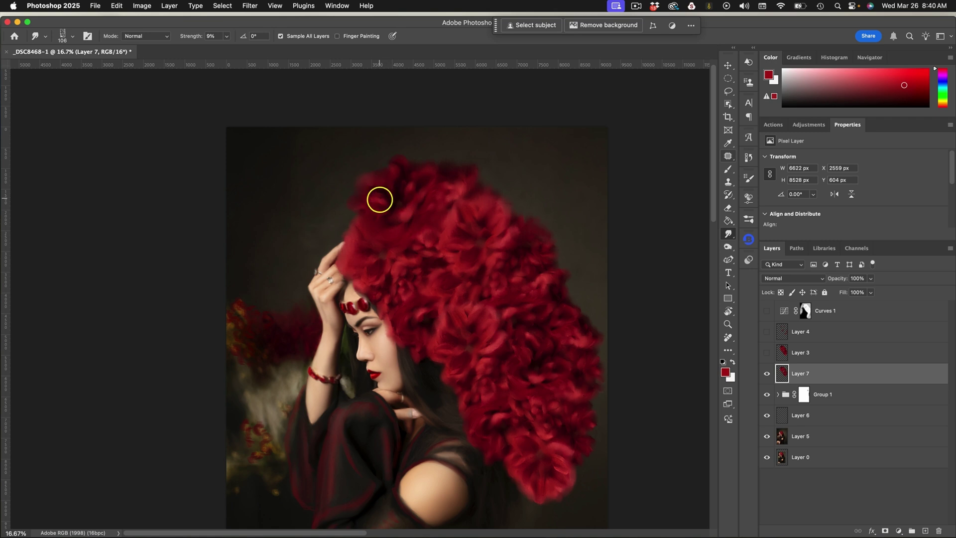
pyautogui.moveTo(372, 184); pyautogui.dragTo(417, 173)
pyautogui.moveTo(538, 335); pyautogui.dragTo(530, 270)
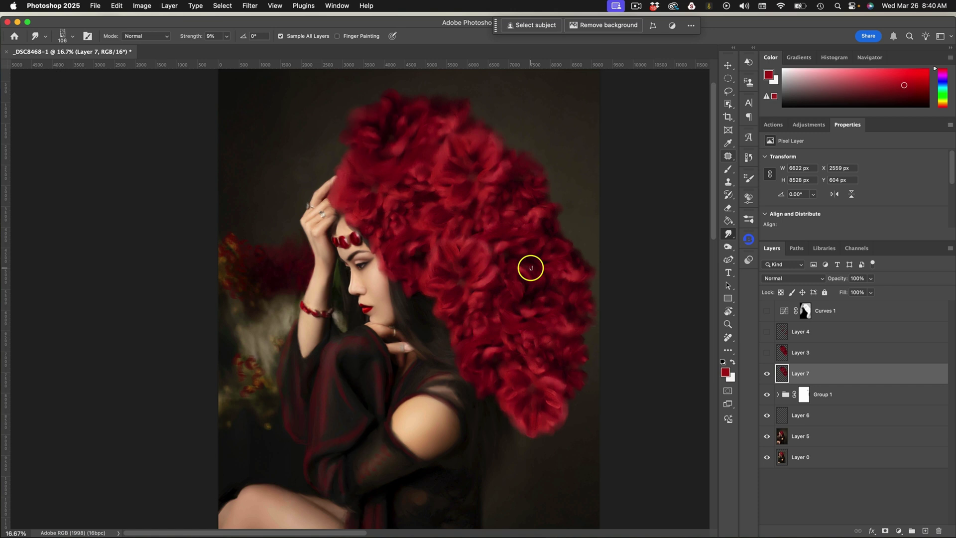
pyautogui.press('super+minus')
pyautogui.press('super+minus')
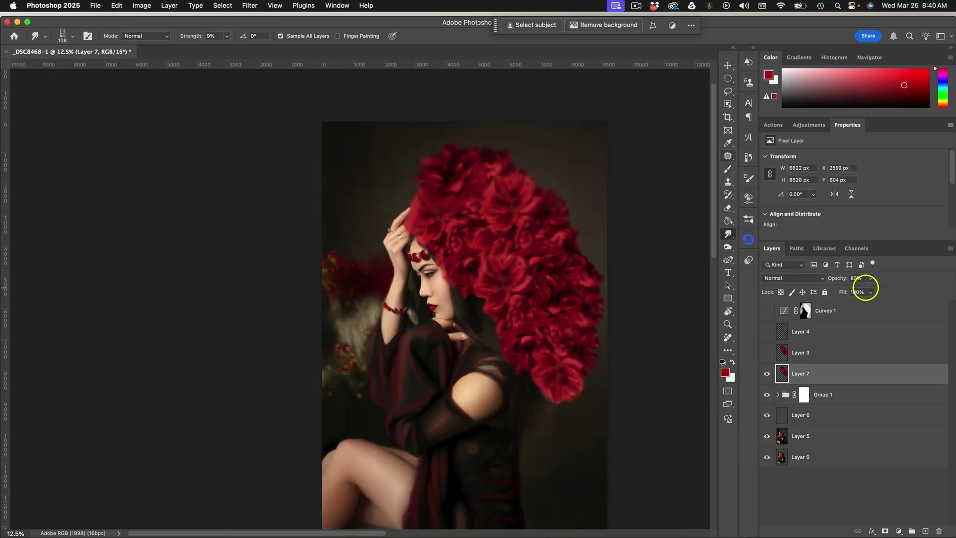
# Step: Add Layer 8 above Layer 7 and smudge the hair edge upward on it
pyautogui.scroll(3, 562, 373)
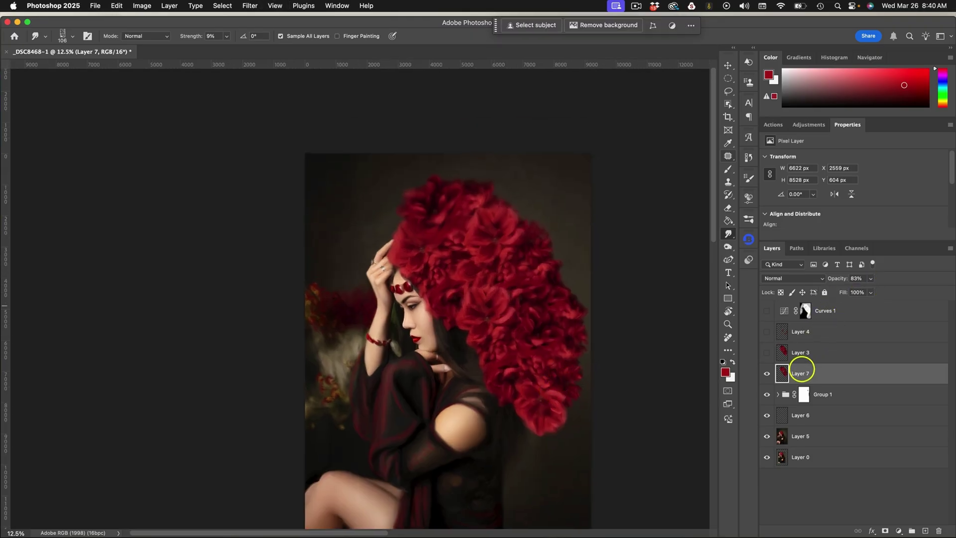
pyautogui.click(925, 530)
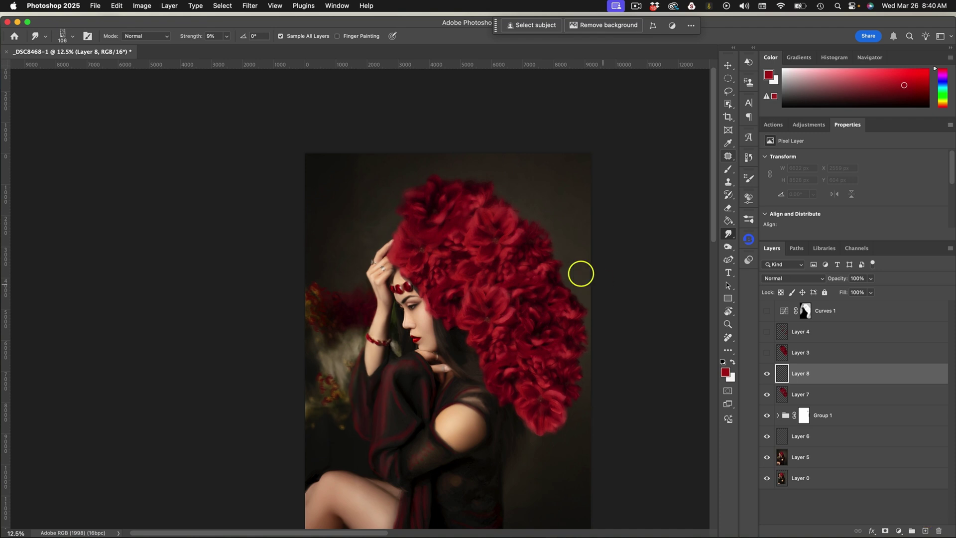
pyautogui.moveTo(494, 237); pyautogui.dragTo(504, 226)
pyautogui.moveTo(422, 250); pyautogui.dragTo(425, 249)
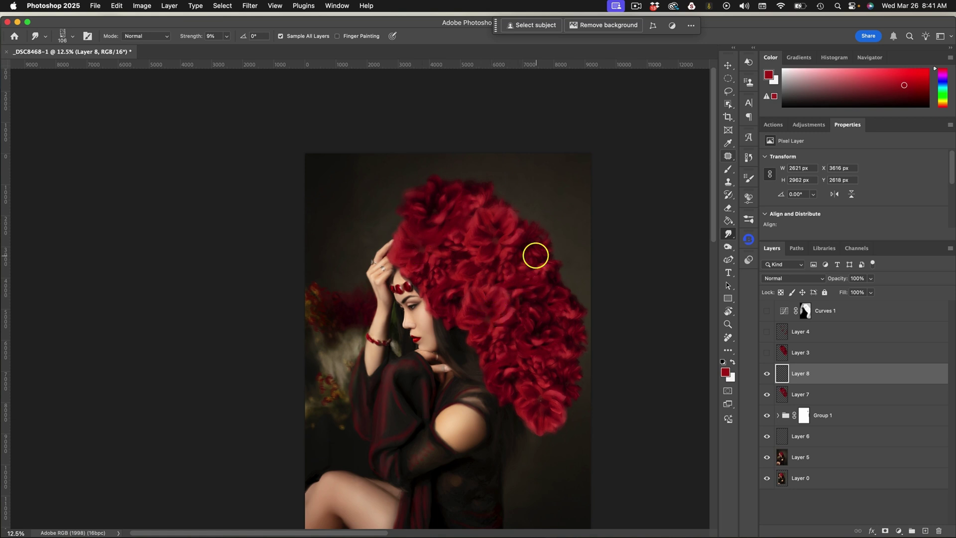
pyautogui.moveTo(540, 401)
pyautogui.mouseDown()
pyautogui.moveTo(559, 282)
pyautogui.moveTo(578, 304)
pyautogui.moveTo(540, 237)
pyautogui.moveTo(490, 183)
pyautogui.moveTo(484, 198)
pyautogui.moveTo(436, 174)
pyautogui.moveTo(406, 192)
pyautogui.moveTo(399, 211)
pyautogui.moveTo(410, 220)
pyautogui.mouseUp()
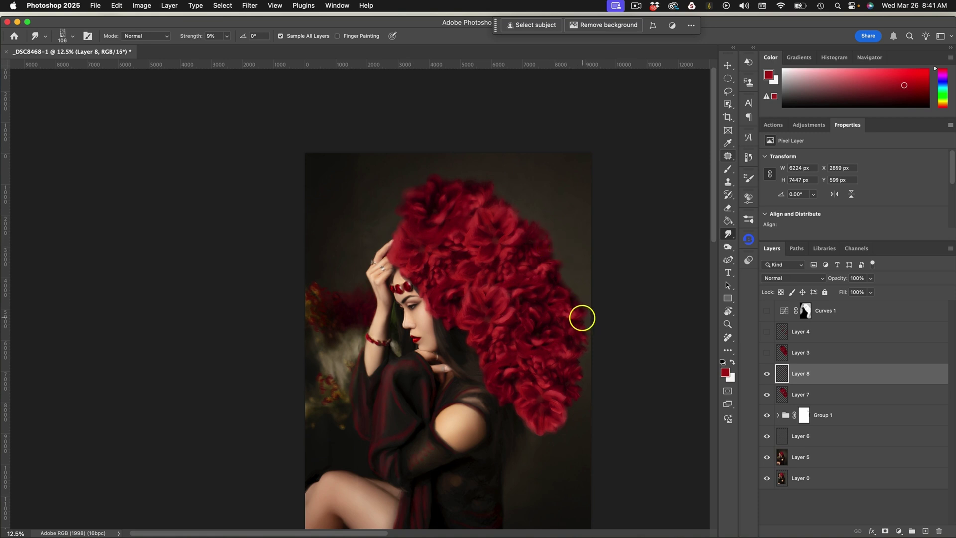
# Step: Soften the hair's right edge, pushing strands down and to the right
pyautogui.moveTo(585, 329); pyautogui.dragTo(585, 340)
pyautogui.moveTo(568, 406)
pyautogui.mouseDown()
pyautogui.moveTo(569, 414)
pyautogui.moveTo(554, 410)
pyautogui.mouseUp()
pyautogui.moveTo(530, 427)
pyautogui.mouseDown()
pyautogui.moveTo(572, 418)
pyautogui.moveTo(535, 432)
pyautogui.mouseUp()
# Step: Zoom to 25% and smudge the hair edges above the forehead and beside the face
pyautogui.press('super+plus')
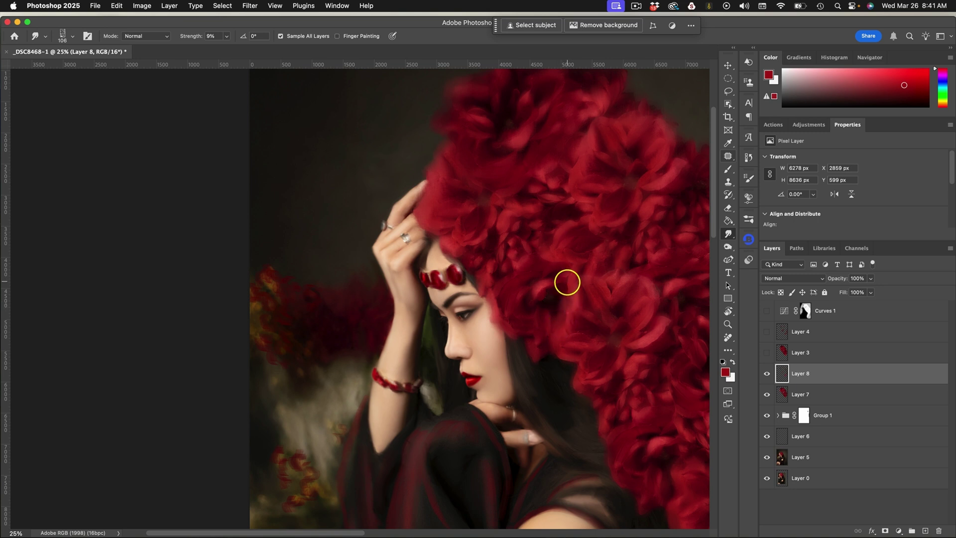
pyautogui.moveTo(441, 245)
pyautogui.mouseDown()
pyautogui.moveTo(457, 230)
pyautogui.moveTo(421, 225)
pyautogui.moveTo(422, 198)
pyautogui.mouseUp()
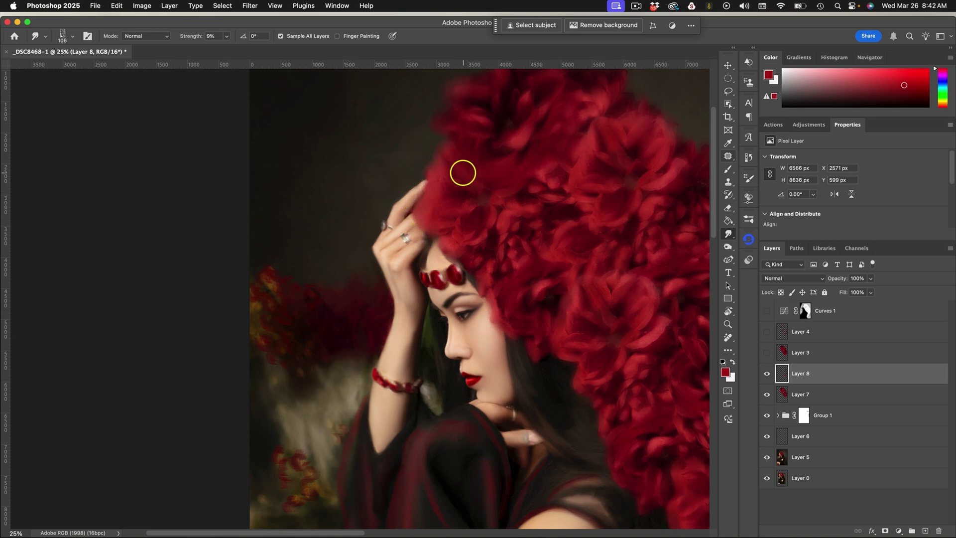
pyautogui.scroll(-5, 619, 348)
pyautogui.moveTo(547, 272); pyautogui.dragTo(508, 261)
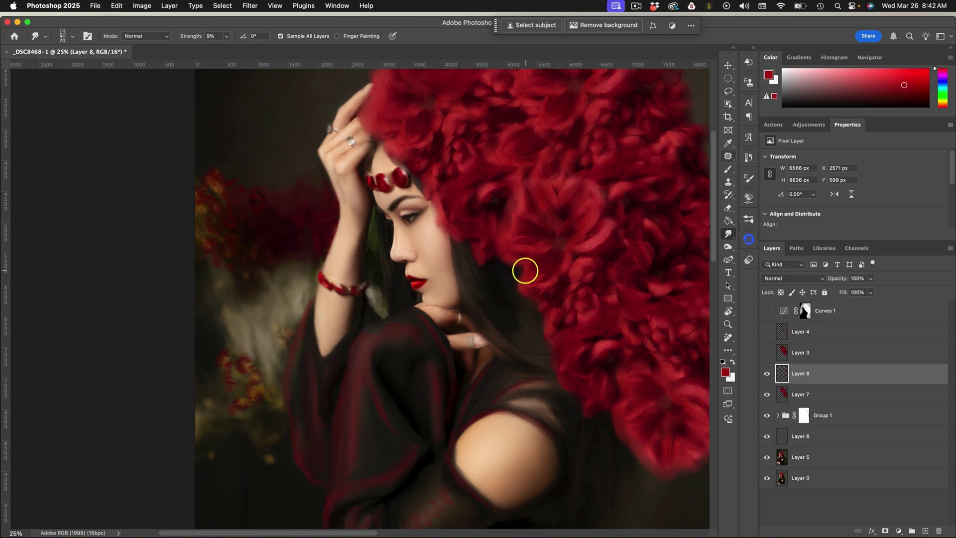
pyautogui.moveTo(528, 281)
pyautogui.mouseDown()
pyautogui.moveTo(544, 271)
pyautogui.moveTo(532, 272)
pyautogui.moveTo(552, 279)
pyautogui.moveTo(545, 323)
pyautogui.moveTo(551, 312)
pyautogui.moveTo(554, 370)
pyautogui.mouseUp()
# Step: Soften the top edge of the hair into the background, then zoom out
pyautogui.scroll(-5, 537, 255)
pyautogui.hscroll(5, 537, 255)
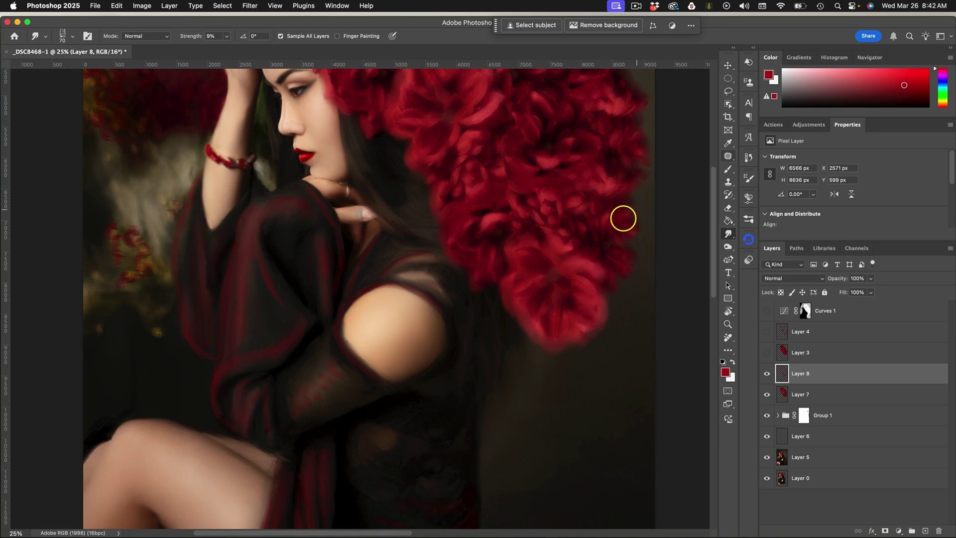
pyautogui.scroll(5, 616, 222)
pyautogui.hscroll(3, 616, 222)
pyautogui.scroll(2, 551, 287)
pyautogui.scroll(3, 527, 280)
pyautogui.hscroll(-3, 527, 281)
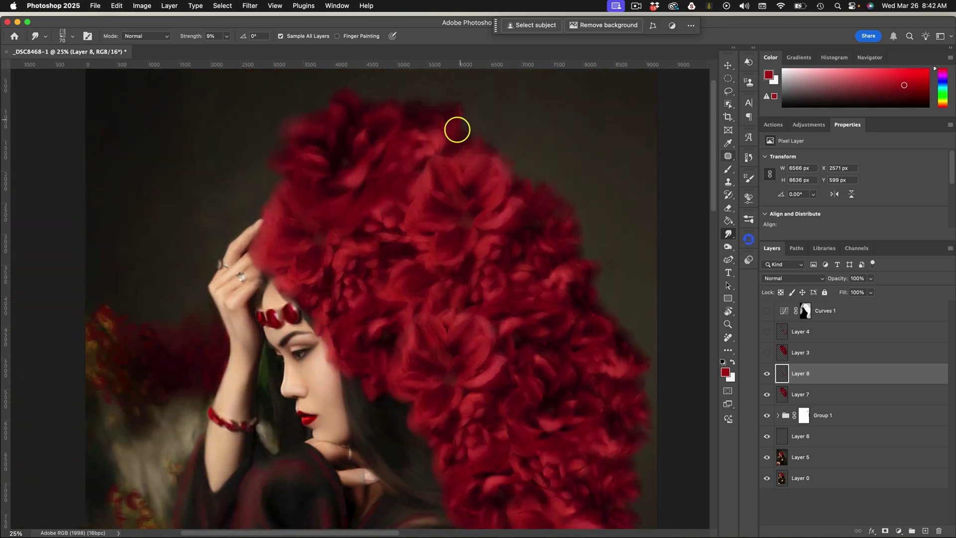
pyautogui.scroll(-1, 518, 222)
pyautogui.hscroll(1, 518, 222)
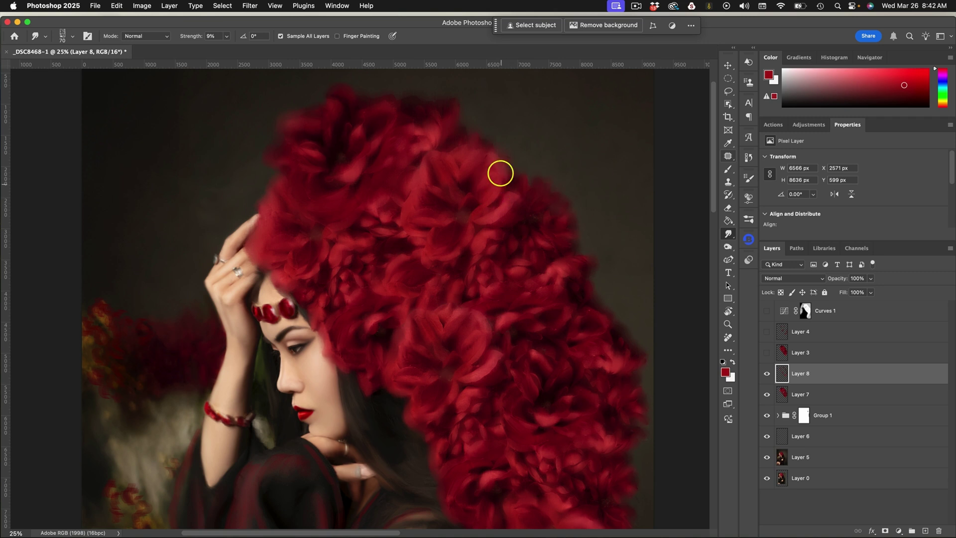
pyautogui.scroll(3, 459, 188)
pyautogui.hscroll(-2, 459, 188)
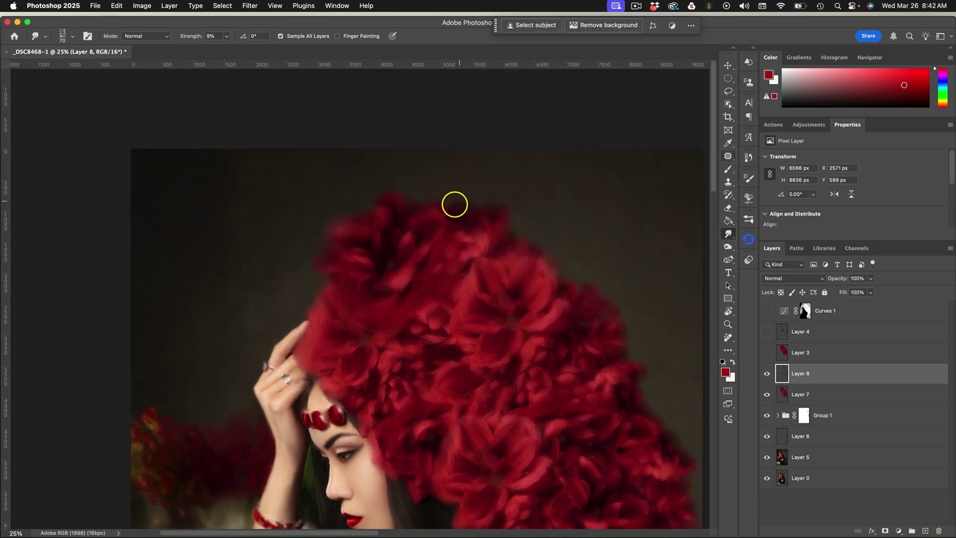
pyautogui.moveTo(476, 206)
pyautogui.mouseDown()
pyautogui.moveTo(396, 198)
pyautogui.moveTo(370, 227)
pyautogui.moveTo(335, 234)
pyautogui.moveTo(329, 291)
pyautogui.mouseUp()
pyautogui.scroll(-5, 542, 338)
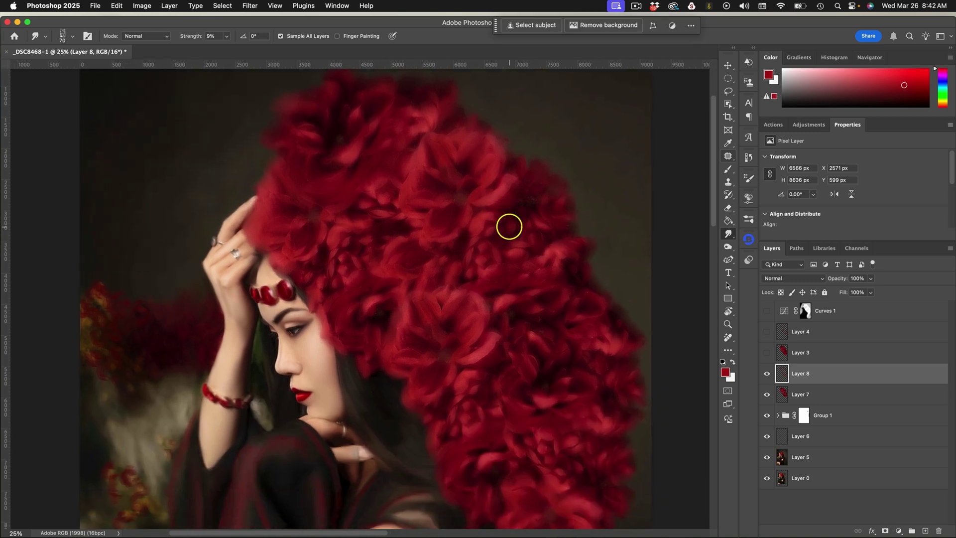
pyautogui.press('super+minus')
pyautogui.press('super+minus')
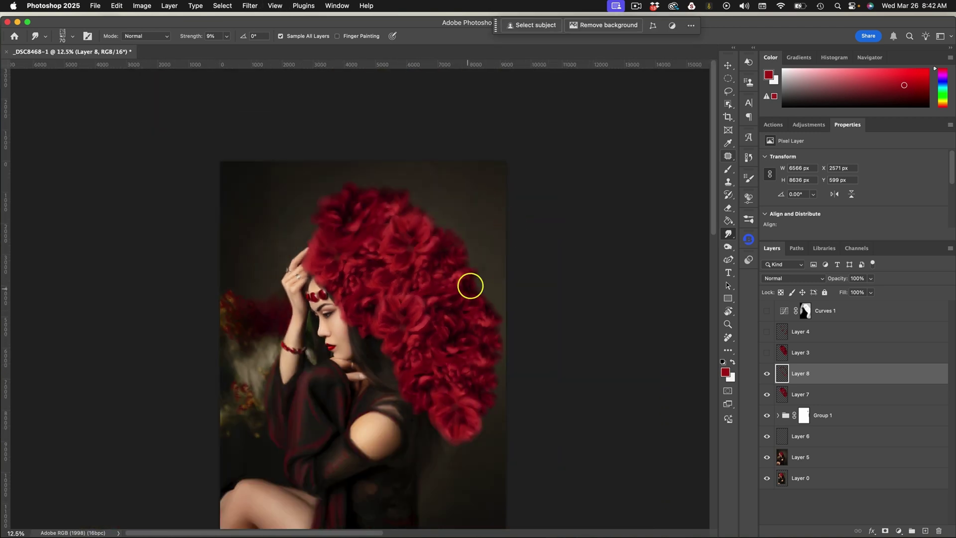
# Step: Add a Curves adjustment layer above Layer 8, undoing an accidental Levels layer
pyautogui.moveTo(473, 283); pyautogui.dragTo(531, 267)
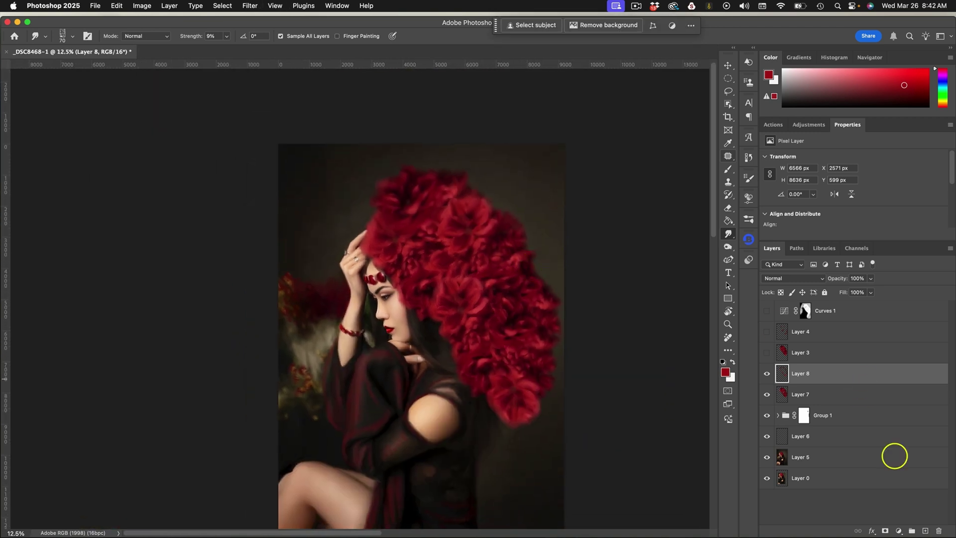
pyautogui.click(899, 529)
pyautogui.click(894, 425)
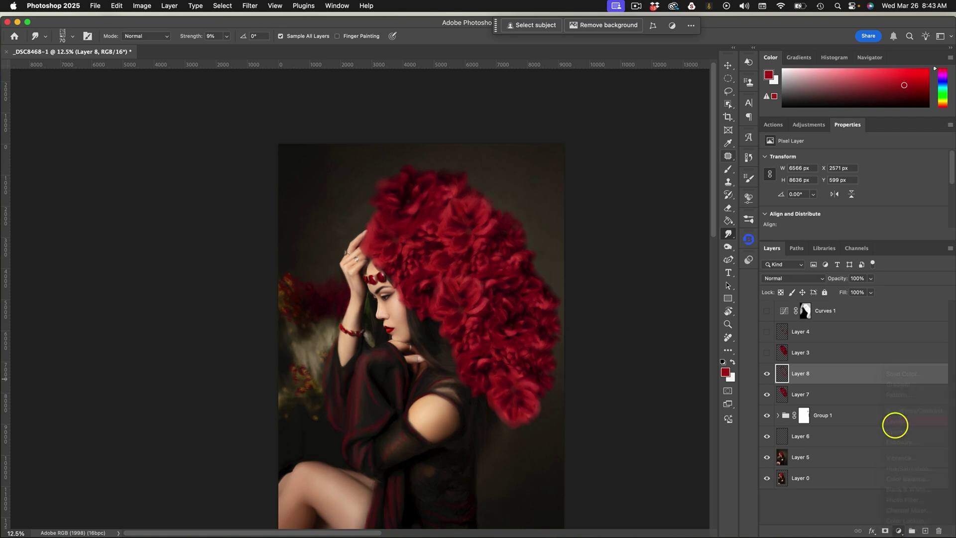
pyautogui.press('super+z')
pyautogui.click(899, 529)
pyautogui.click(901, 405)
# Step: Shape an S-curve darkening shadows and lifting highlights, then invert the mask to black
pyautogui.moveTo(828, 278); pyautogui.dragTo(835, 285)
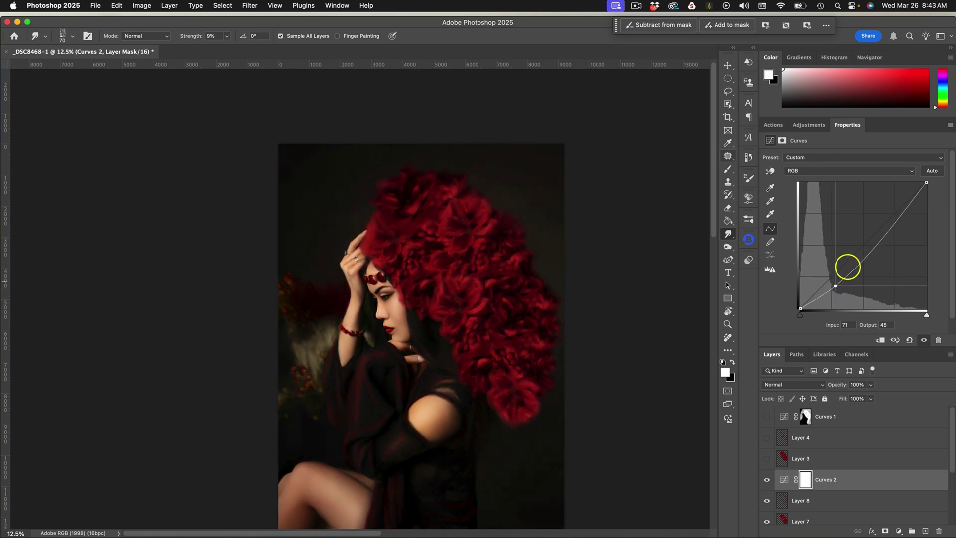
pyautogui.moveTo(903, 208); pyautogui.dragTo(896, 203)
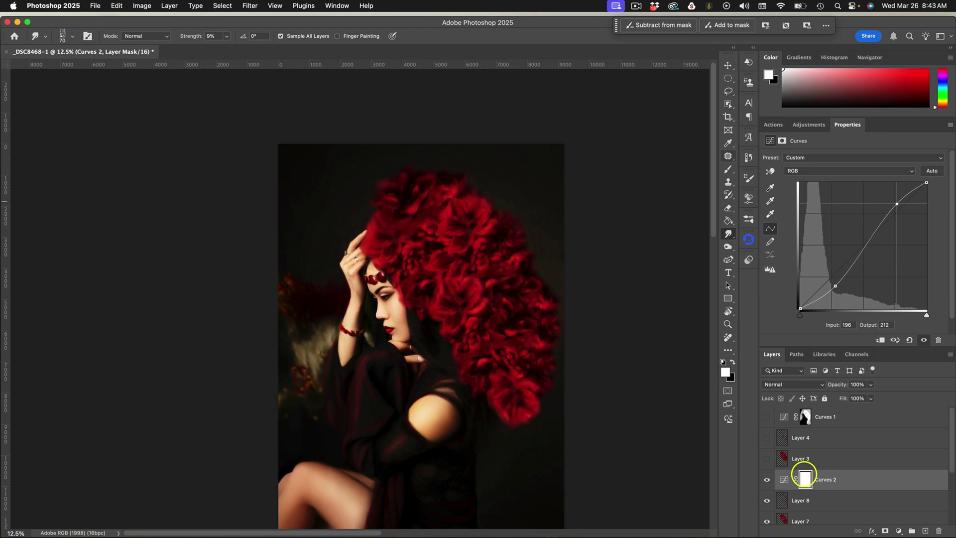
pyautogui.press('super+i')
# Step: Paint white over the flower headpiece on the Curves 2 mask with a large 18%-flow brush
pyautogui.click(728, 169)
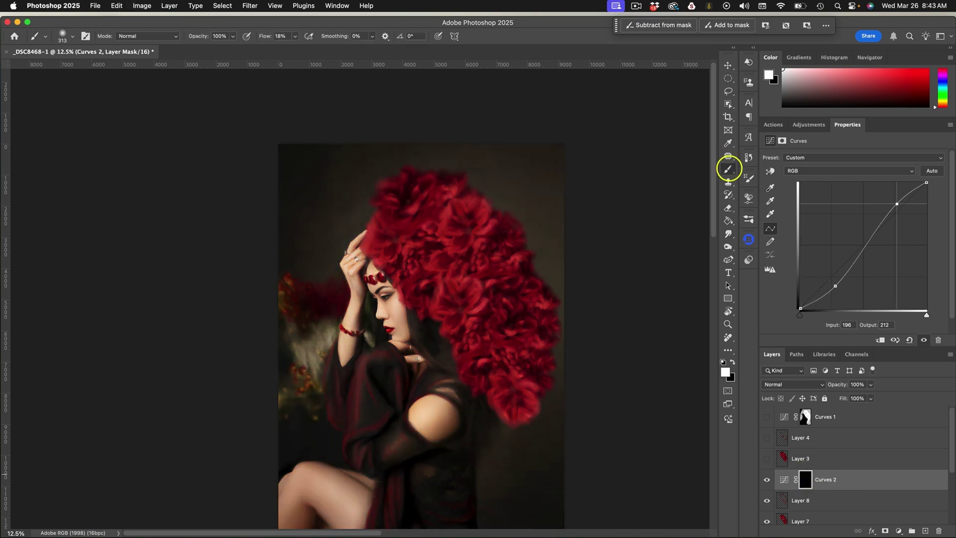
pyautogui.moveTo(441, 269); pyautogui.dragTo(478, 267)
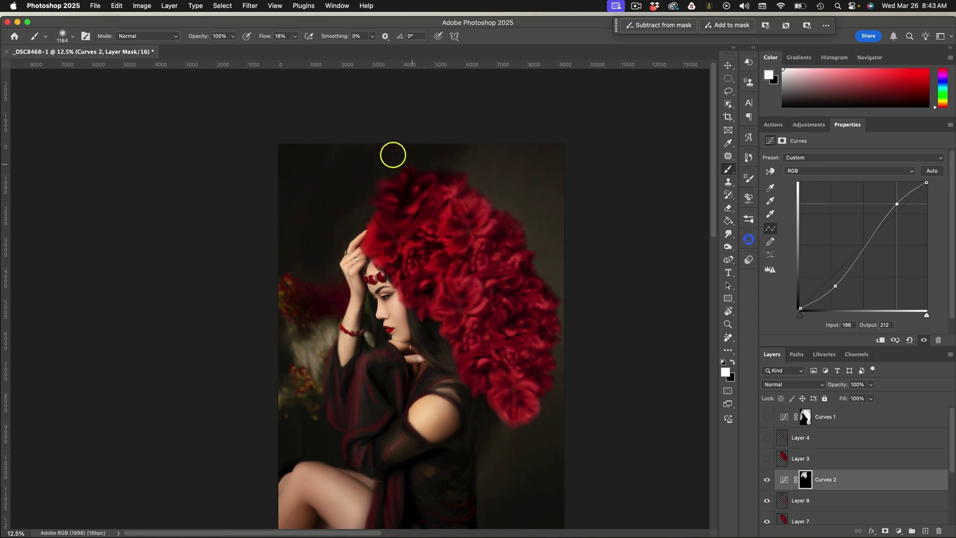
pyautogui.moveTo(441, 169); pyautogui.dragTo(474, 171)
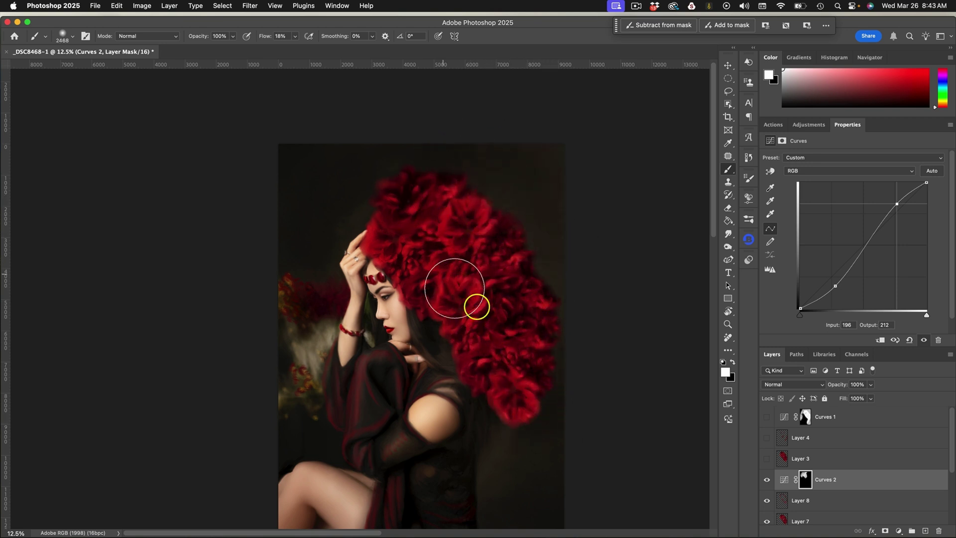
pyautogui.scroll(-5, 540, 358)
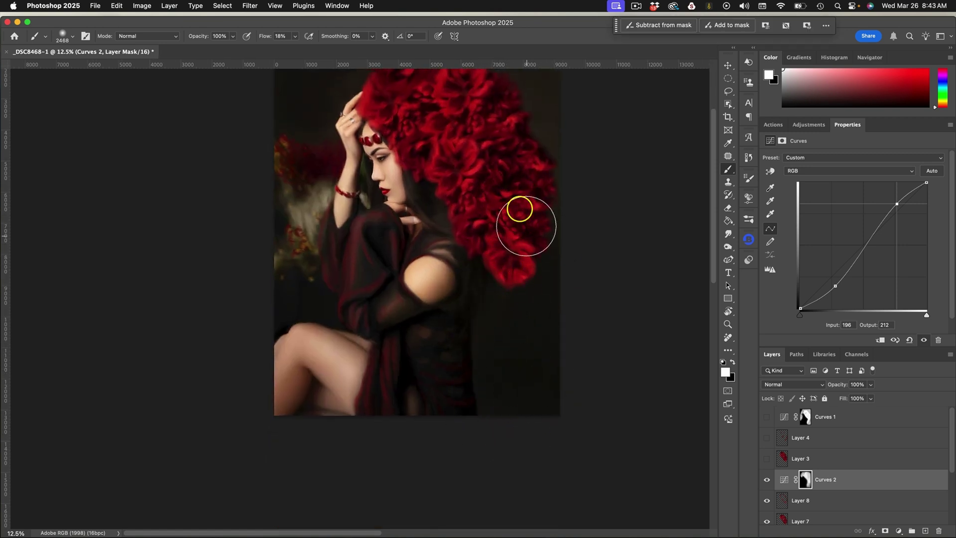
pyautogui.scroll(3, 521, 207)
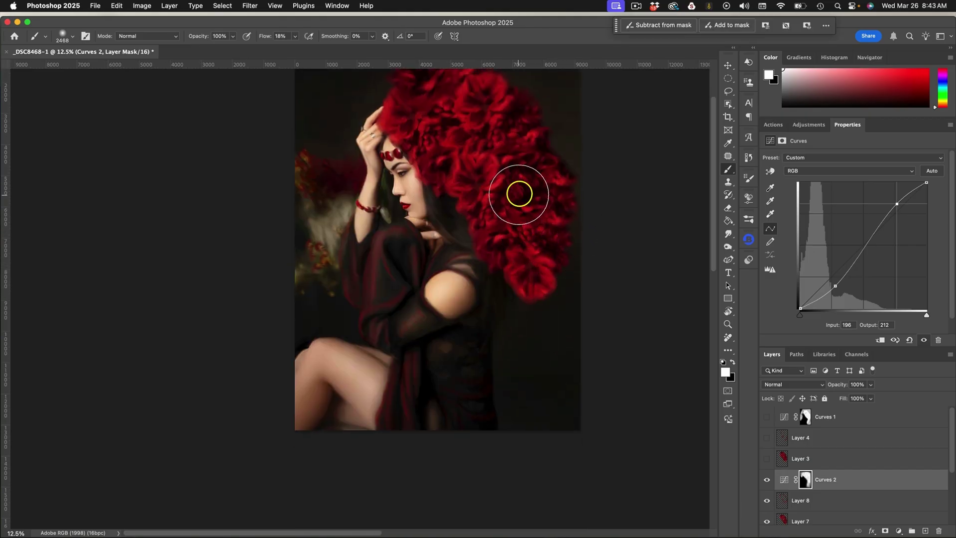
pyautogui.moveTo(519, 195); pyautogui.dragTo(480, 192)
pyautogui.scroll(3, 525, 205)
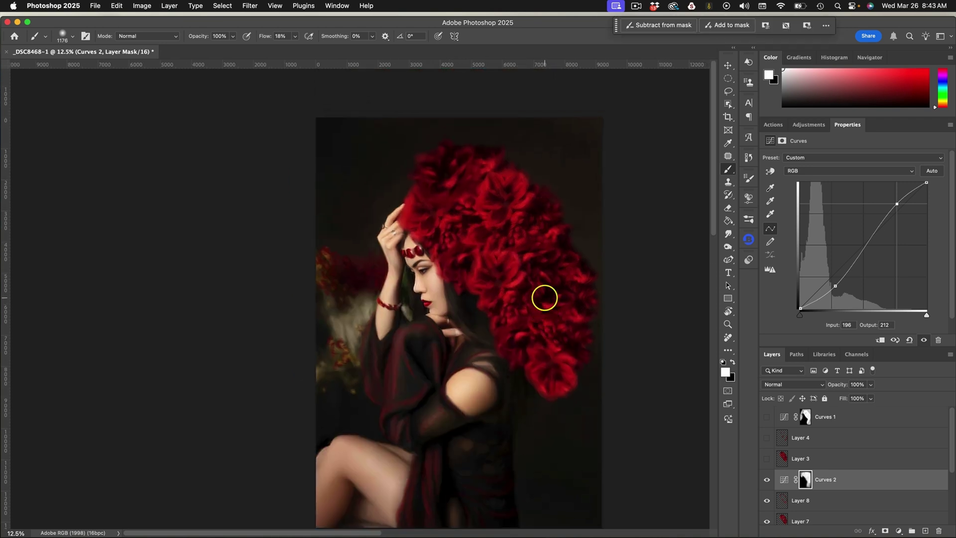